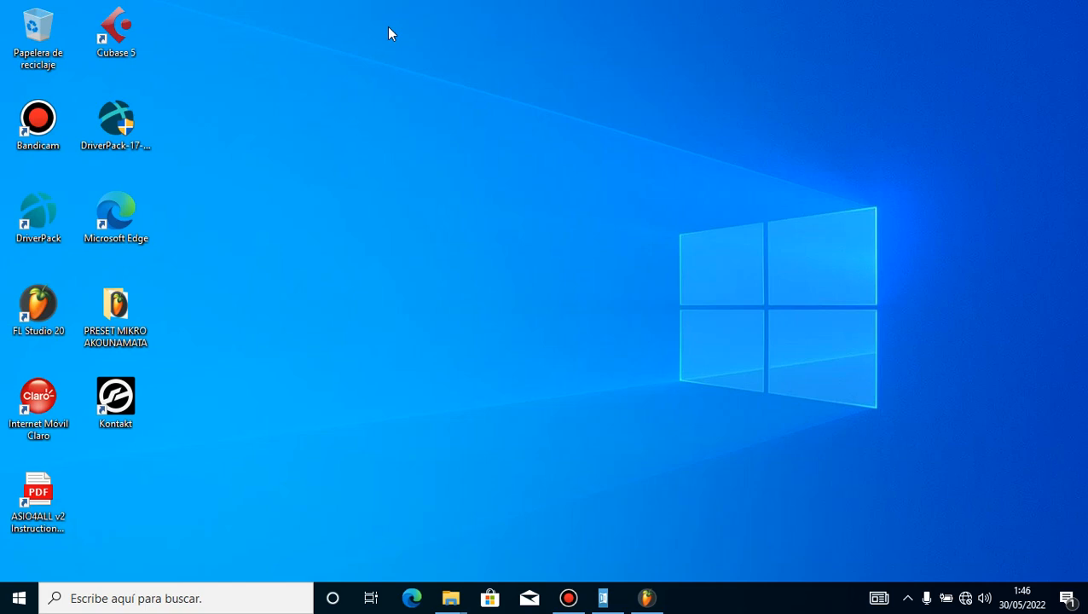
# Switch to FL Studio, keep the channel rack filter on All, and reposition the mixer window higher over the playlist.
pyautogui.click(655, 600)
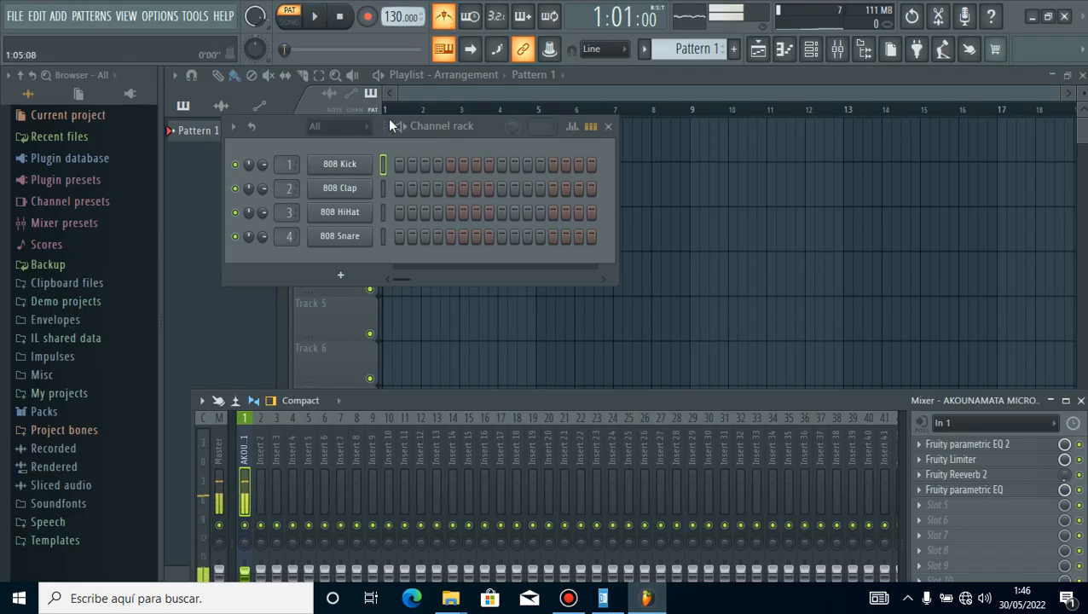
pyautogui.click(329, 127)
pyautogui.click(328, 145)
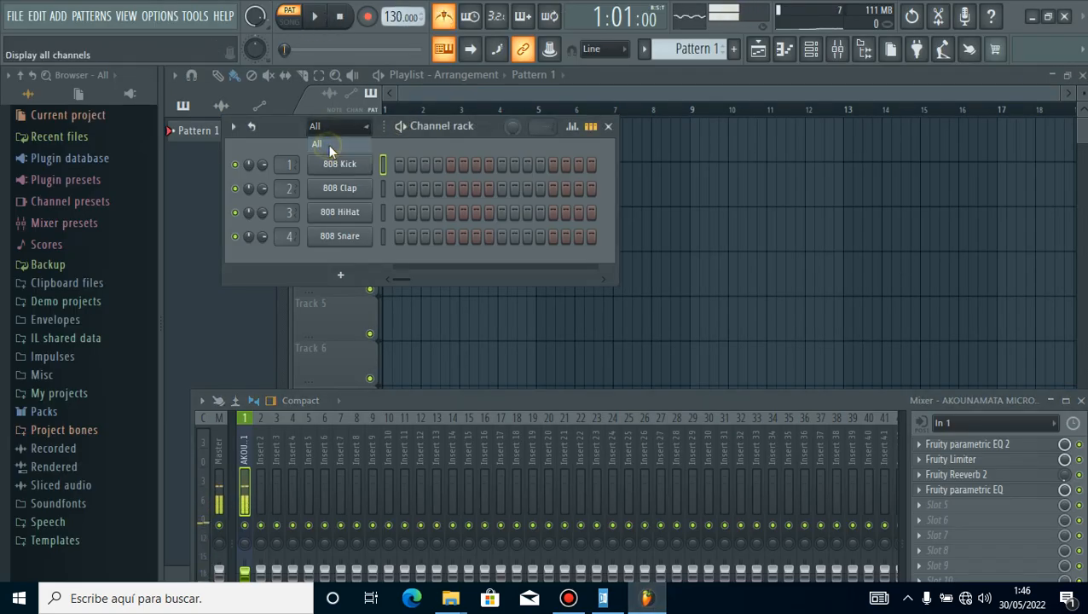
pyautogui.click(333, 407)
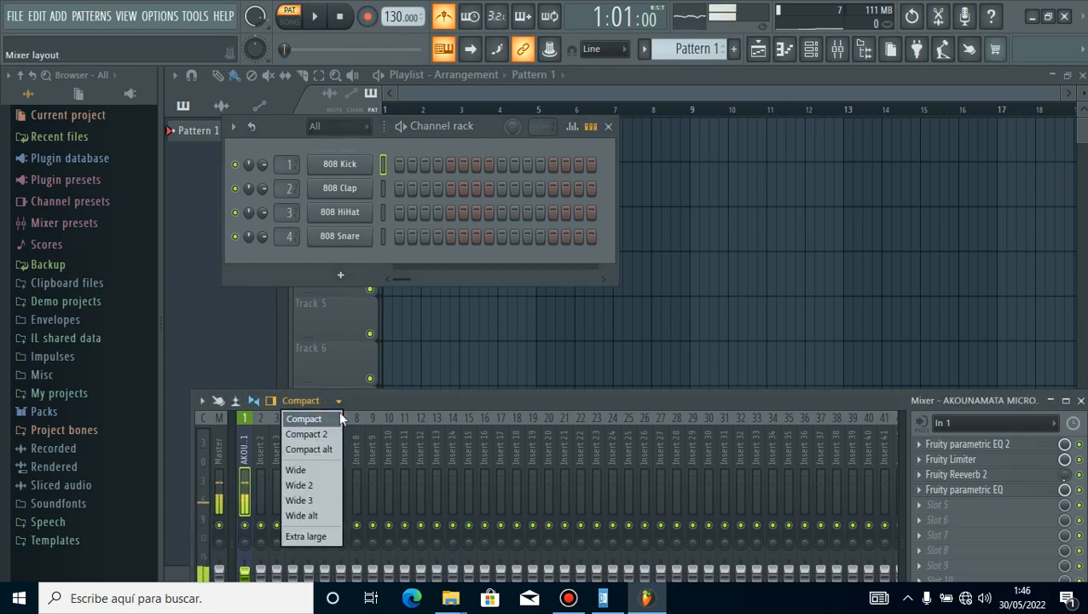
pyautogui.moveTo(366, 405); pyautogui.dragTo(339, 277)
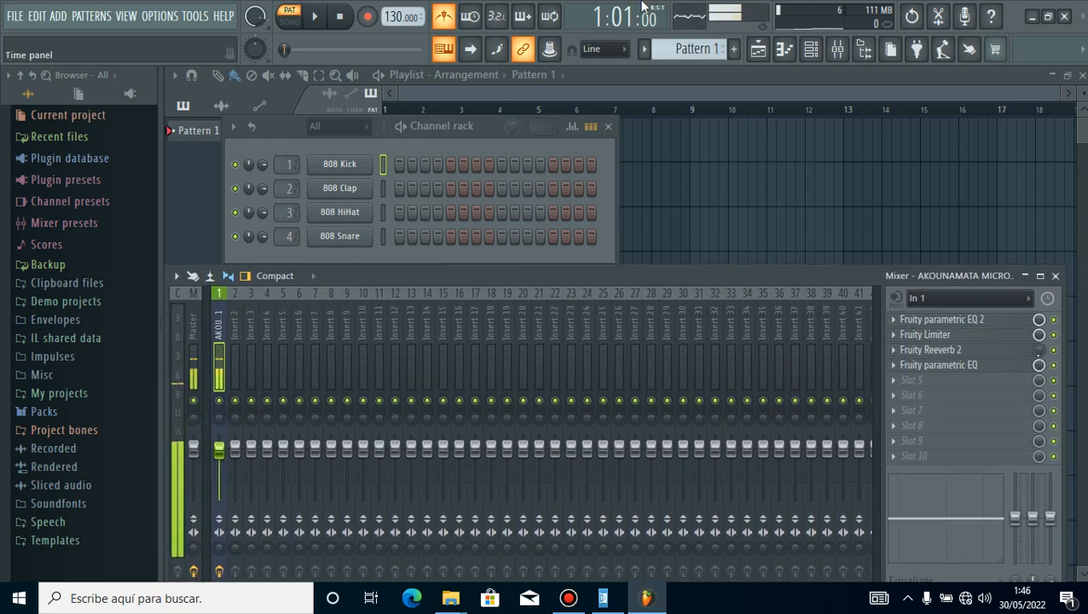
pyautogui.click(1032, 16)
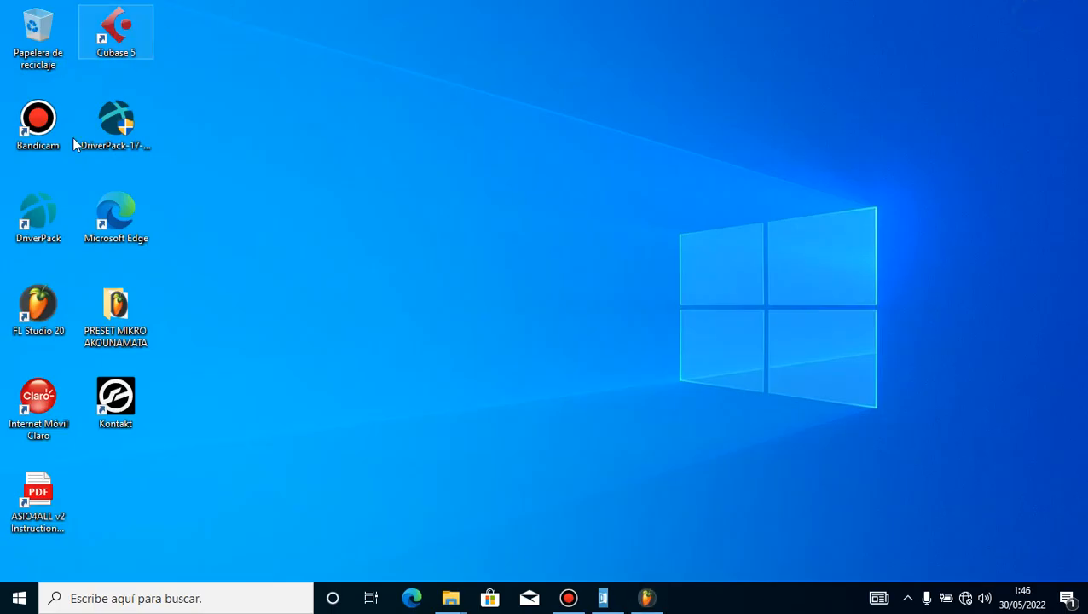
pyautogui.rightClick(560, 145)
pyautogui.click(609, 188)
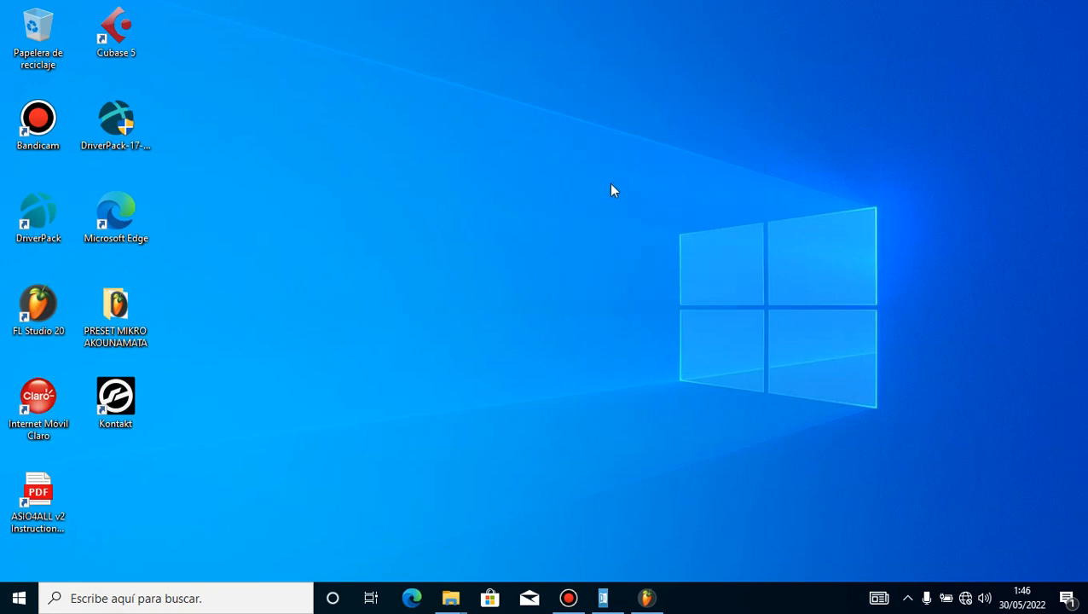
pyautogui.click(648, 599)
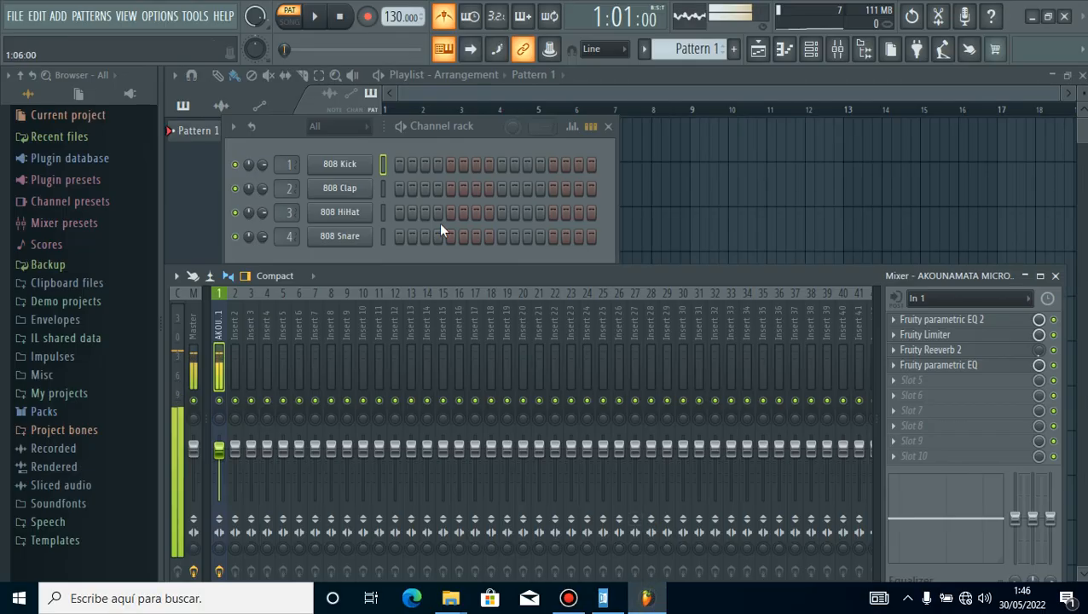
# Go to the desktop and examine the contents of the PRESET MIKRO AKOUNAMATA folder.
pyautogui.click(1033, 17)
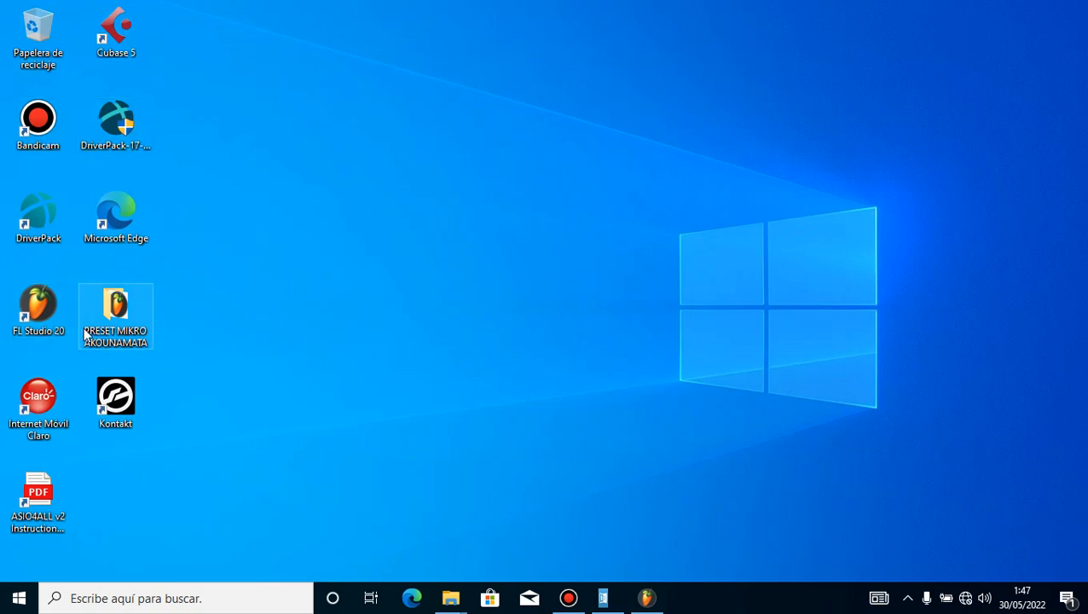
pyautogui.doubleClick(116, 309)
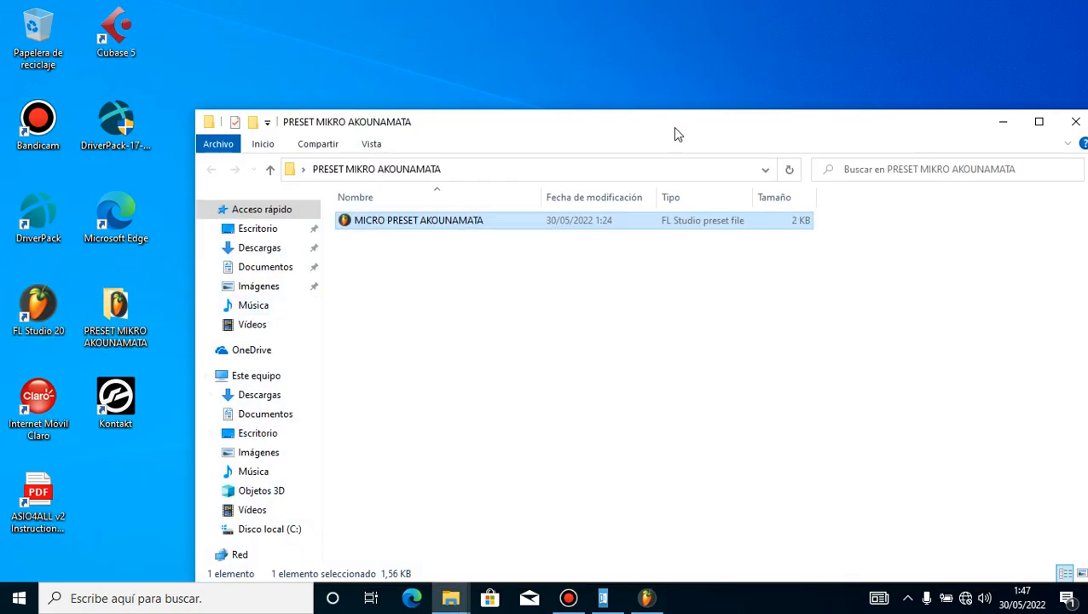
pyautogui.click(1005, 124)
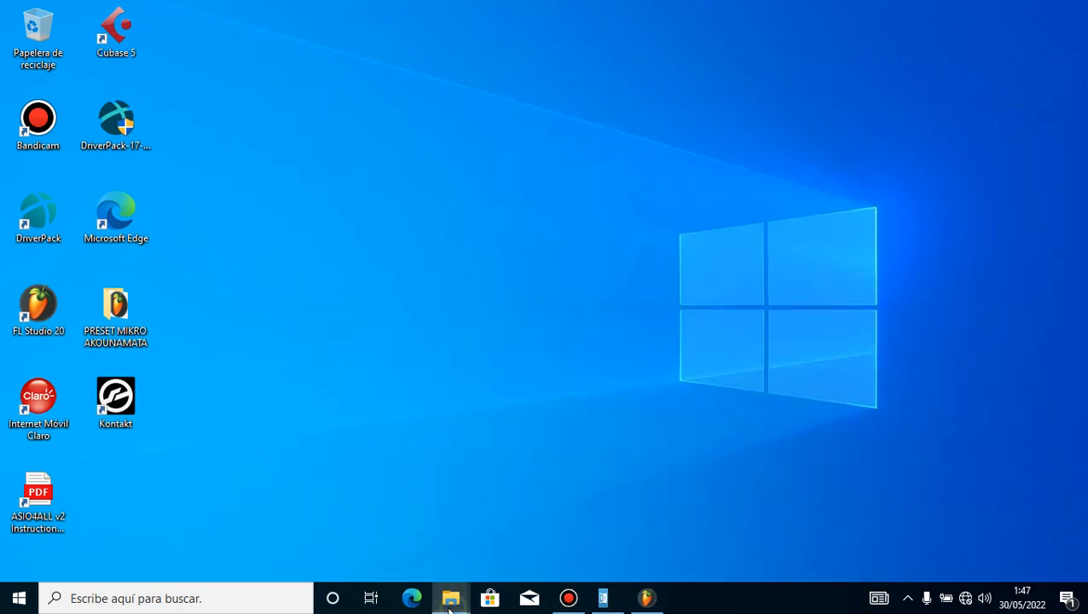
# Refresh the desktop and switch back to FL Studio.
pyautogui.moveTo(450, 598)
pyautogui.rightClick(296, 5)
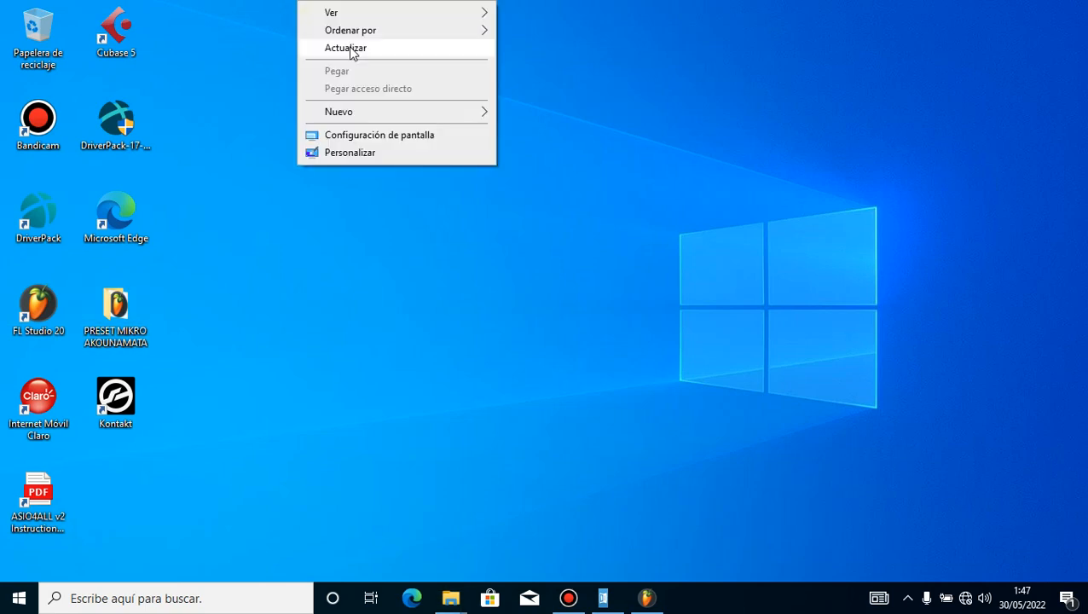
pyautogui.click(350, 48)
pyautogui.moveTo(650, 602)
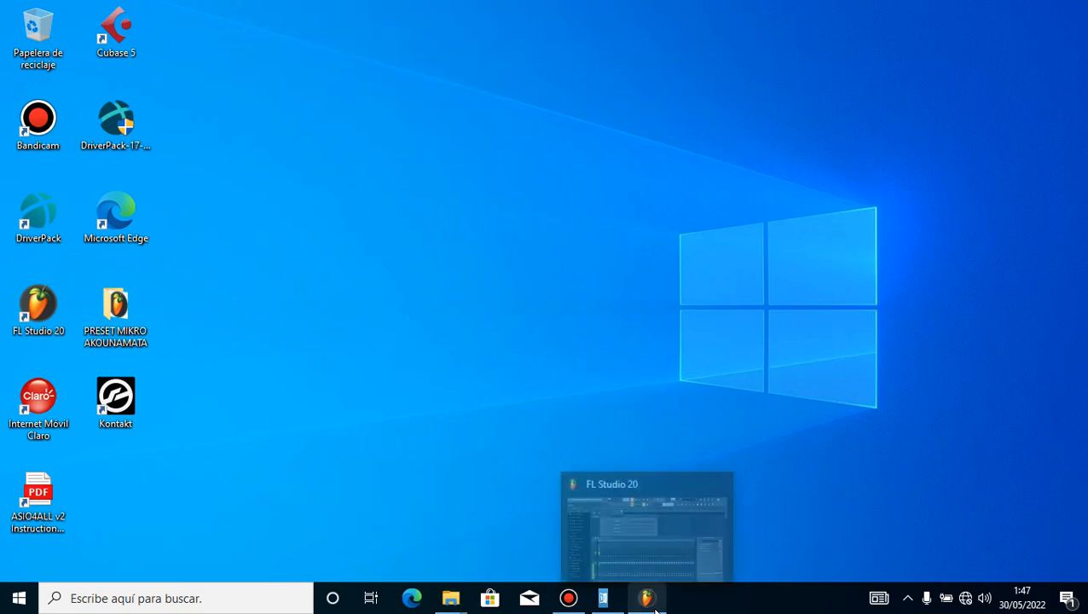
pyautogui.click(634, 524)
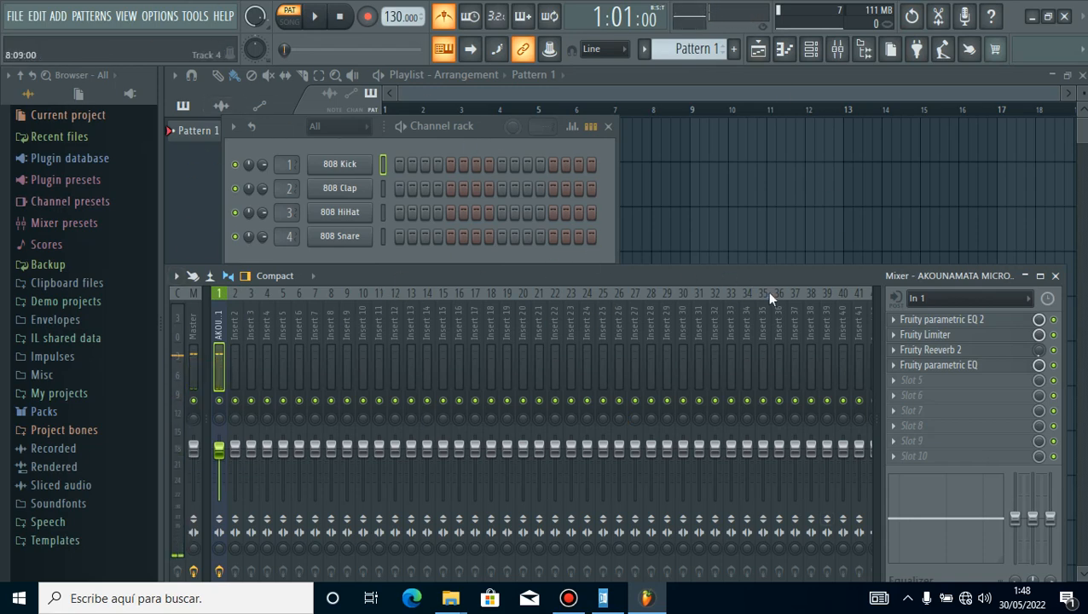
# Move the Bandicam recorder window out of the way and reposition the channel rack so it overlaps the mixer.
pyautogui.click(568, 598)
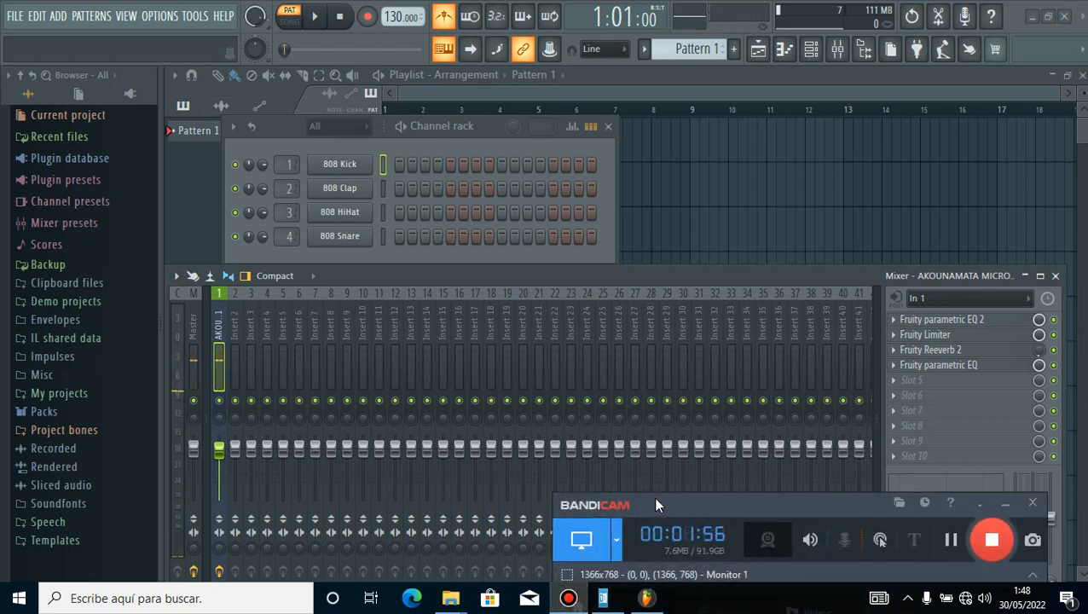
pyautogui.moveTo(653, 497); pyautogui.dragTo(663, 558)
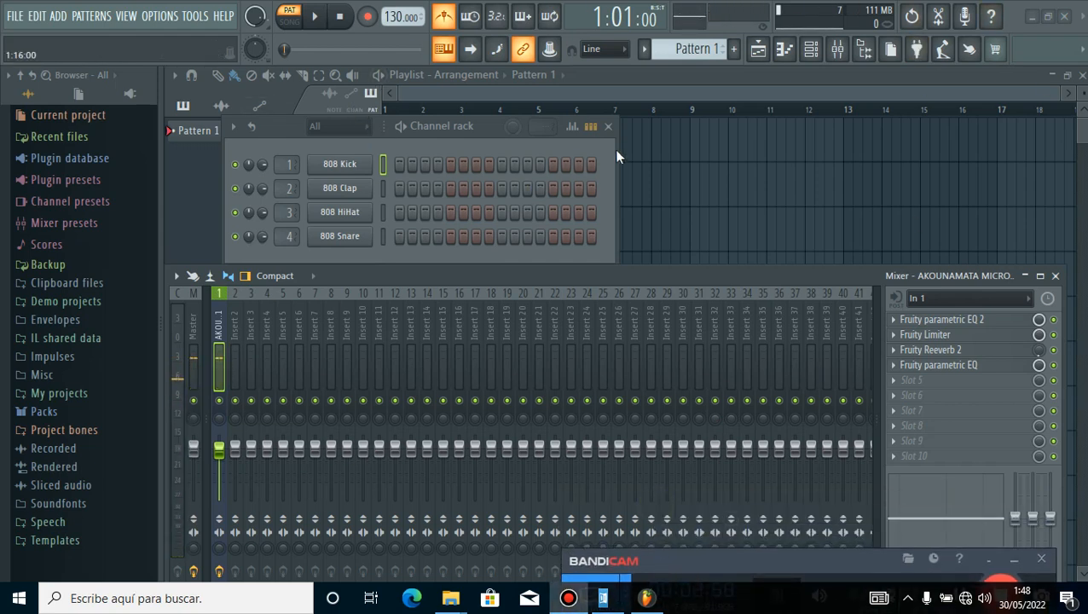
pyautogui.moveTo(272, 126); pyautogui.dragTo(253, 173)
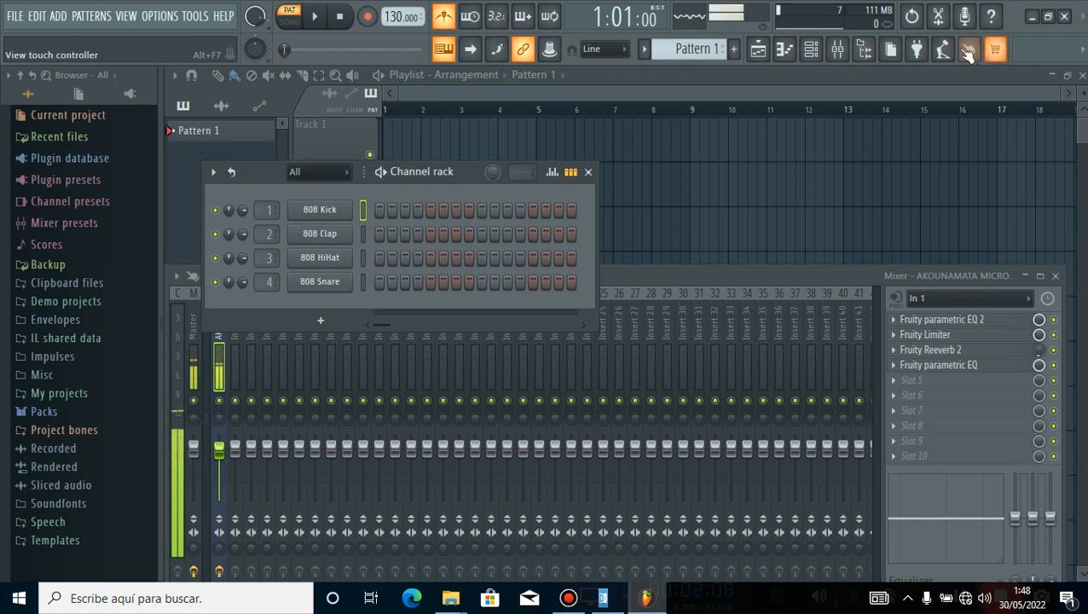
# Toggle the playlist view and leave the empty arrangement in front, clear of the channel rack and mixer.
pyautogui.click(757, 52)
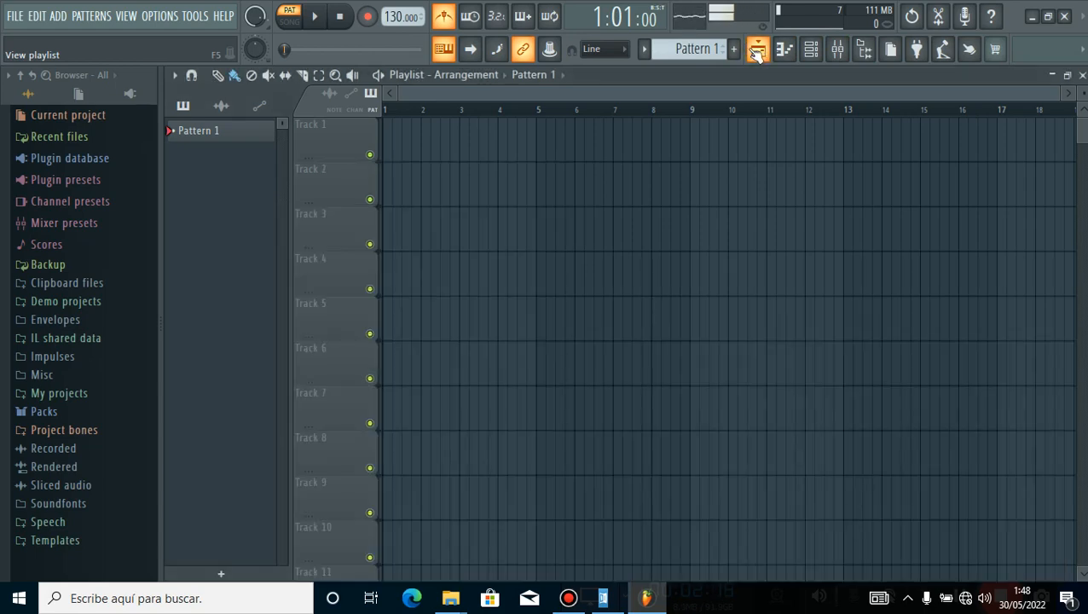
pyautogui.click(757, 51)
pyautogui.click(757, 52)
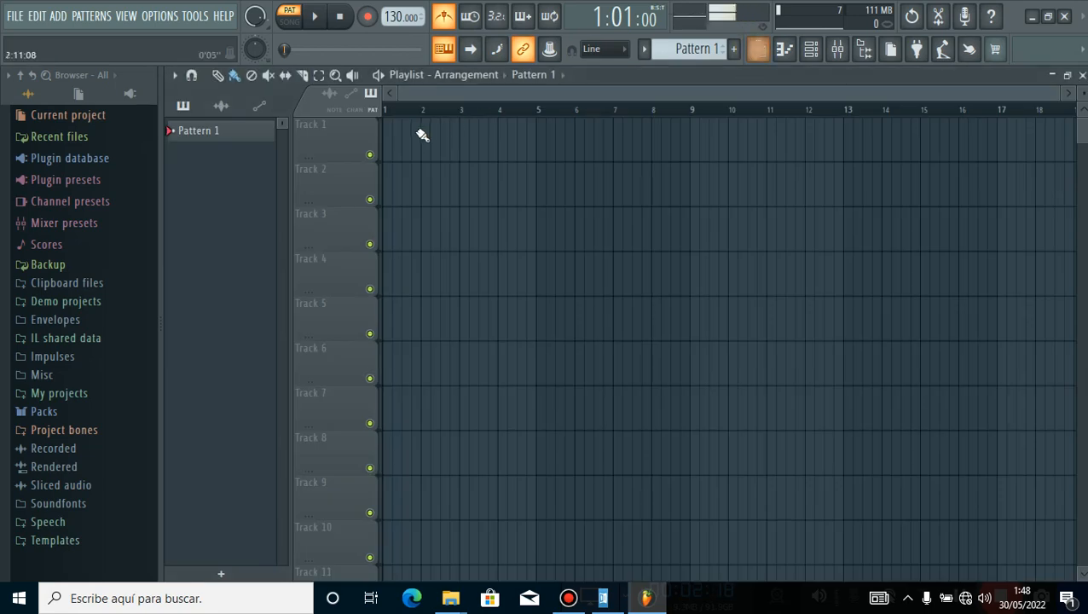
# Place the playlist's song position at 2:09:00 and select the timeline from bar 1 to bar 11.
pyautogui.click(393, 111)
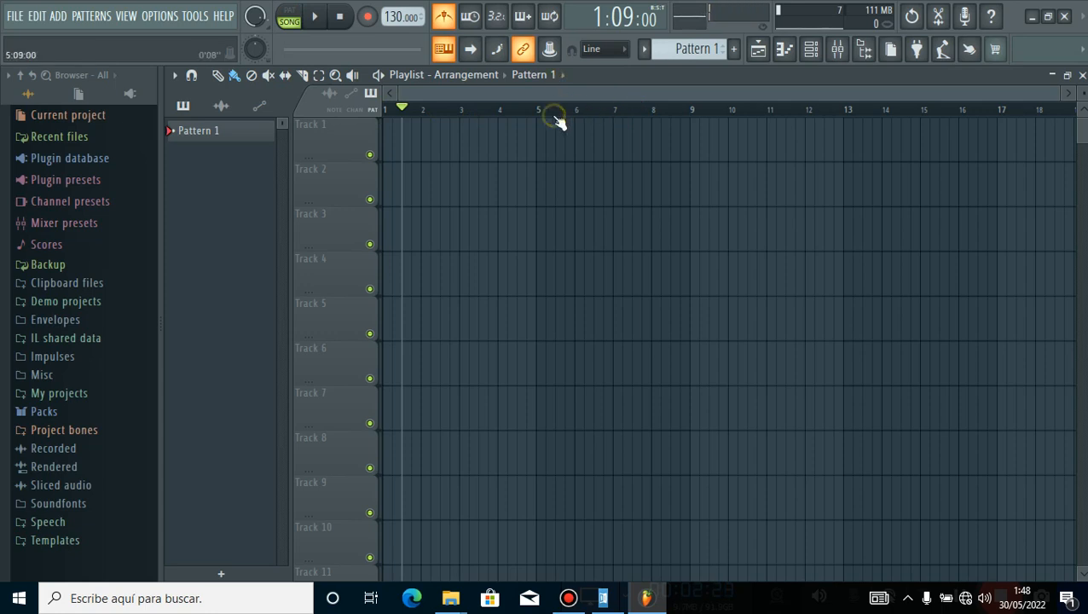
pyautogui.moveTo(406, 115); pyautogui.dragTo(356, 127)
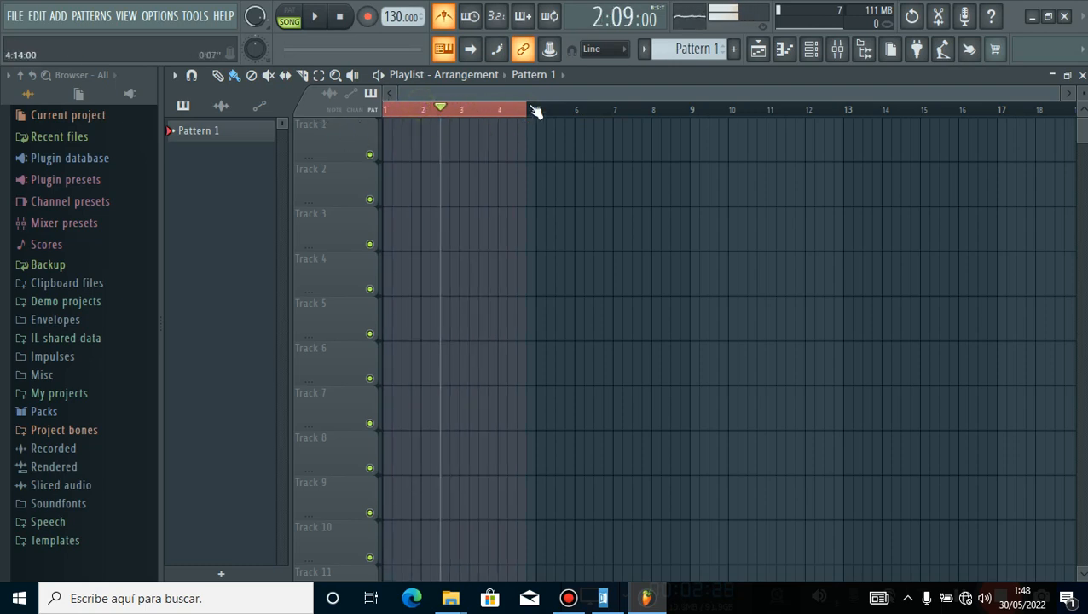
pyautogui.moveTo(542, 106); pyautogui.dragTo(775, 129)
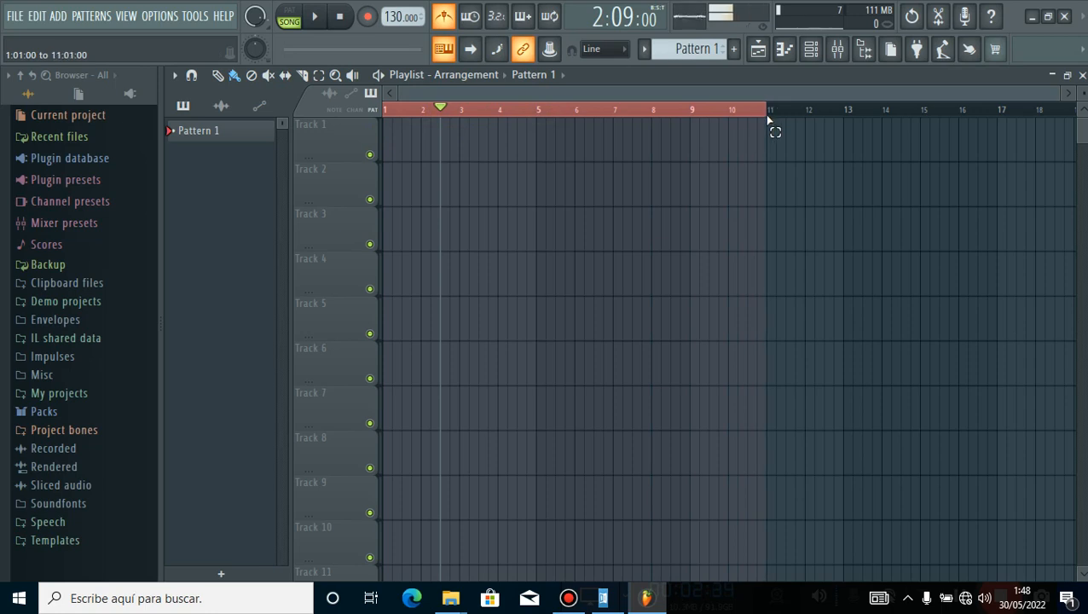
# Open the piano roll for the 808 Kick, widen its window slightly and place it over the playlist.
pyautogui.click(791, 53)
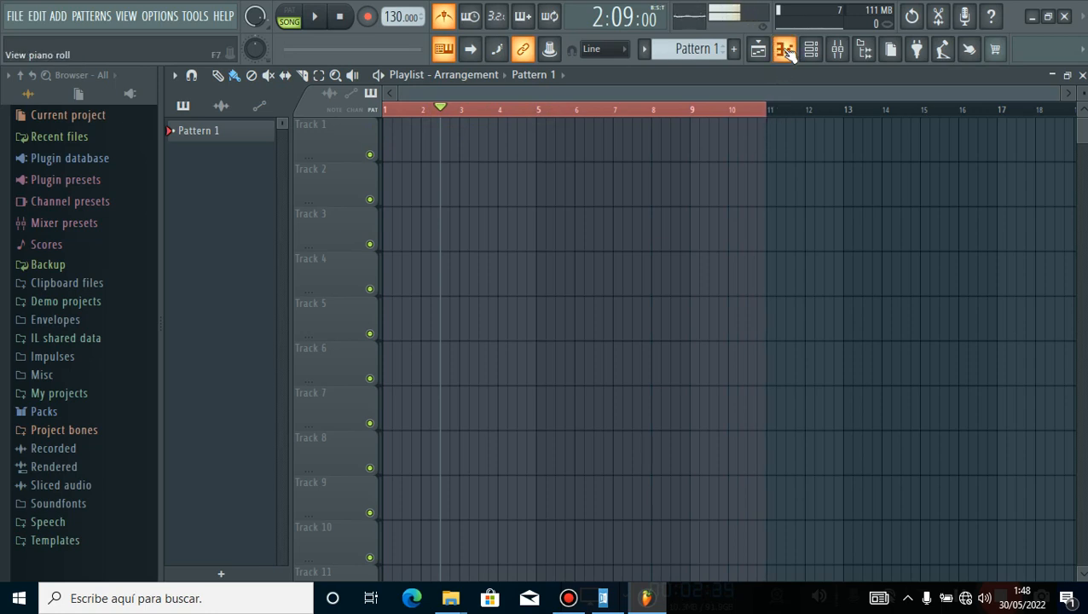
pyautogui.click(791, 52)
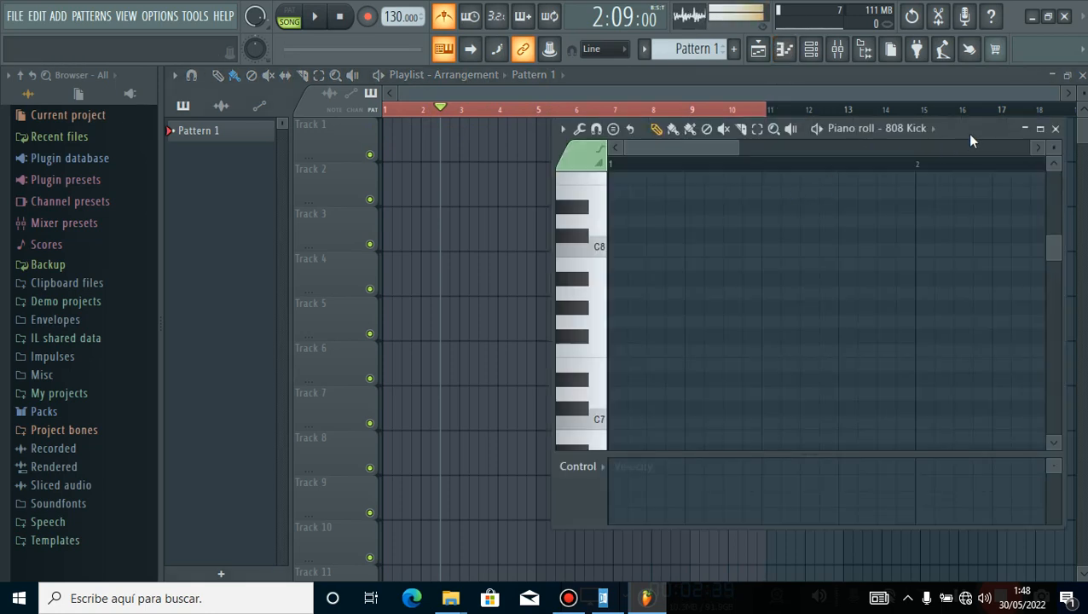
pyautogui.moveTo(967, 129); pyautogui.dragTo(592, 59)
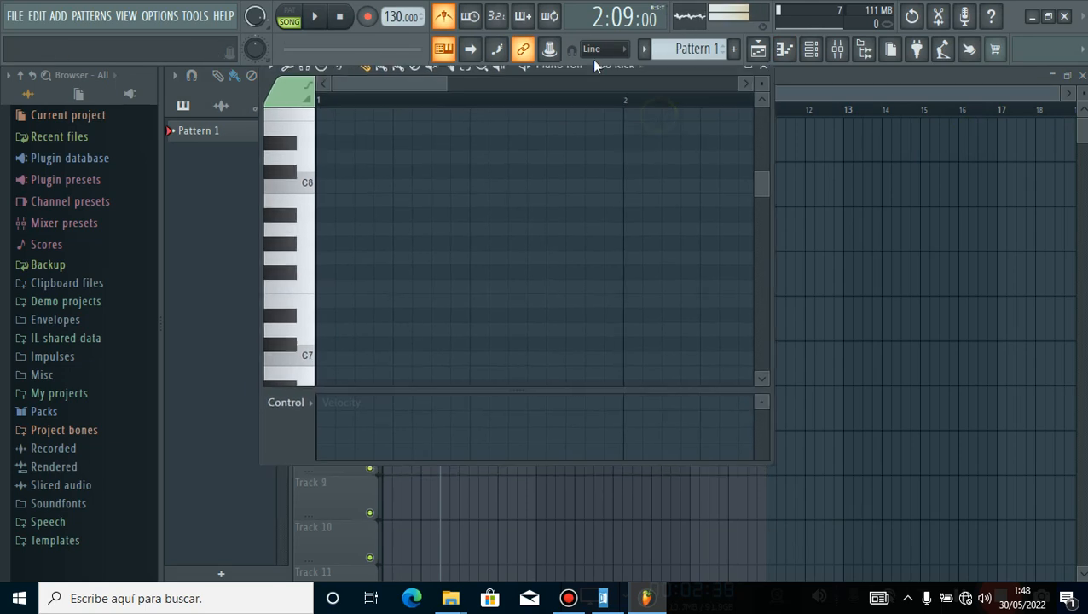
pyautogui.moveTo(256, 95); pyautogui.dragTo(198, 94)
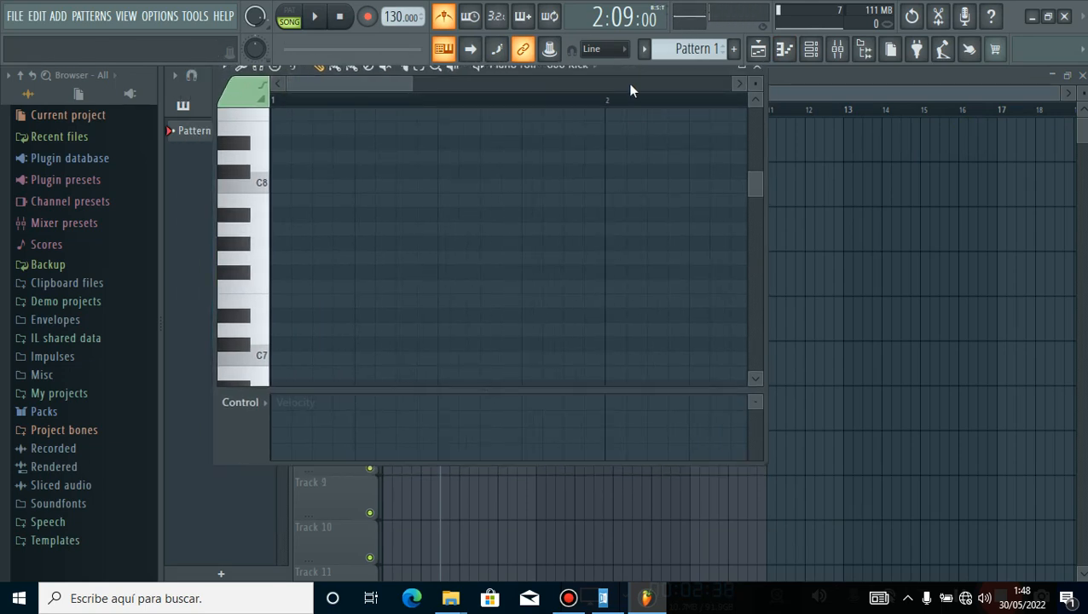
pyautogui.moveTo(650, 70); pyautogui.dragTo(665, 126)
# Place a trial C8 note in the first bar of the 808 Kick piano roll and delete it.
pyautogui.click(329, 242)
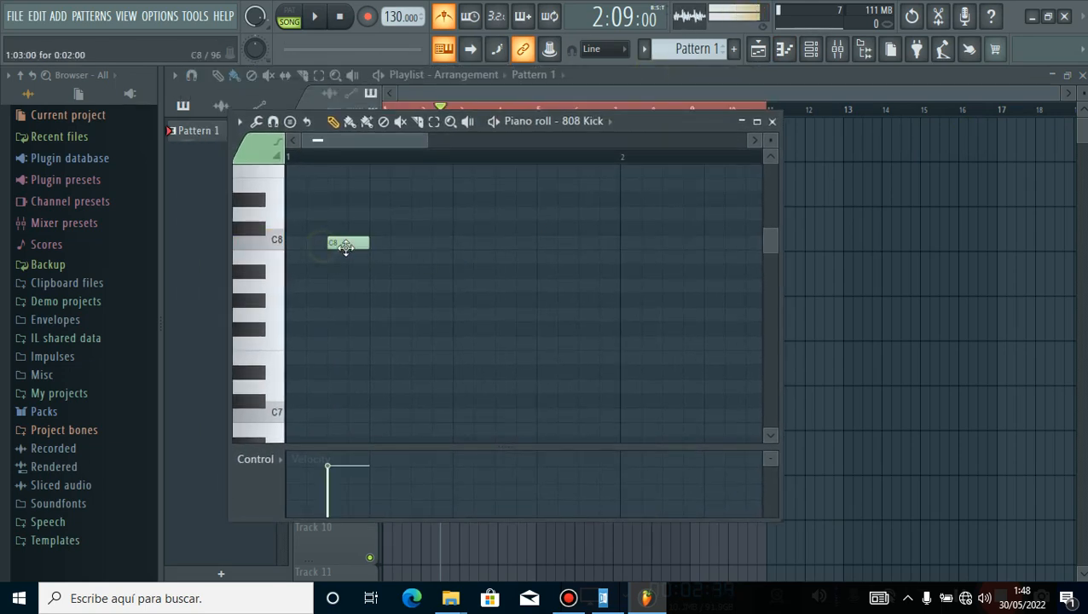
pyautogui.rightClick(340, 244)
# Audition several keys of the piano roll keyboard, from the seventh octave down to the fifth.
pyautogui.click(256, 294)
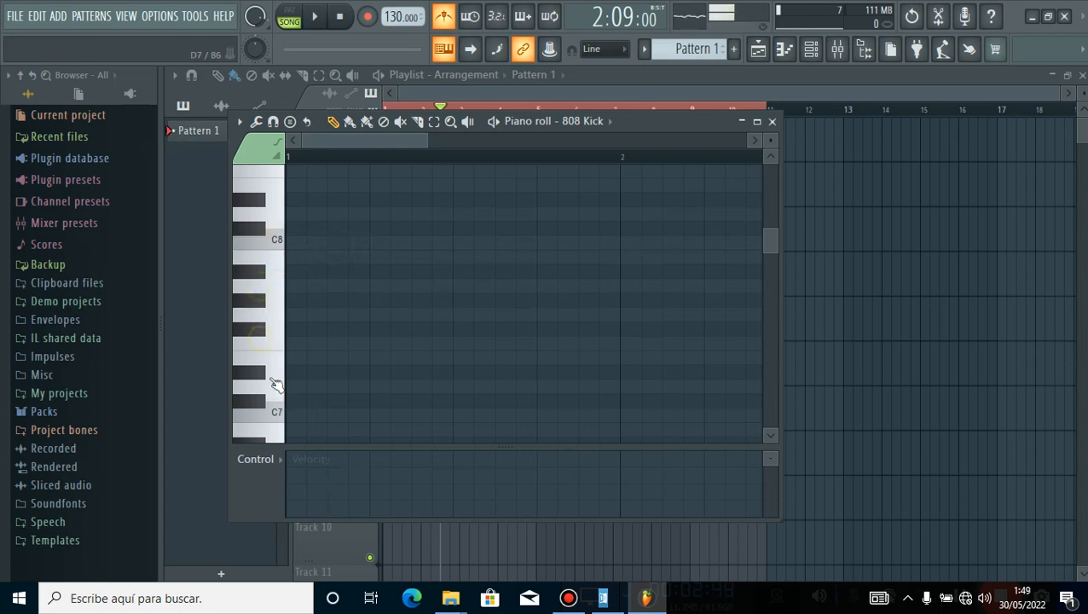
pyautogui.scroll(-4, 268, 349)
pyautogui.click(260, 373)
pyautogui.scroll(-4, 247, 256)
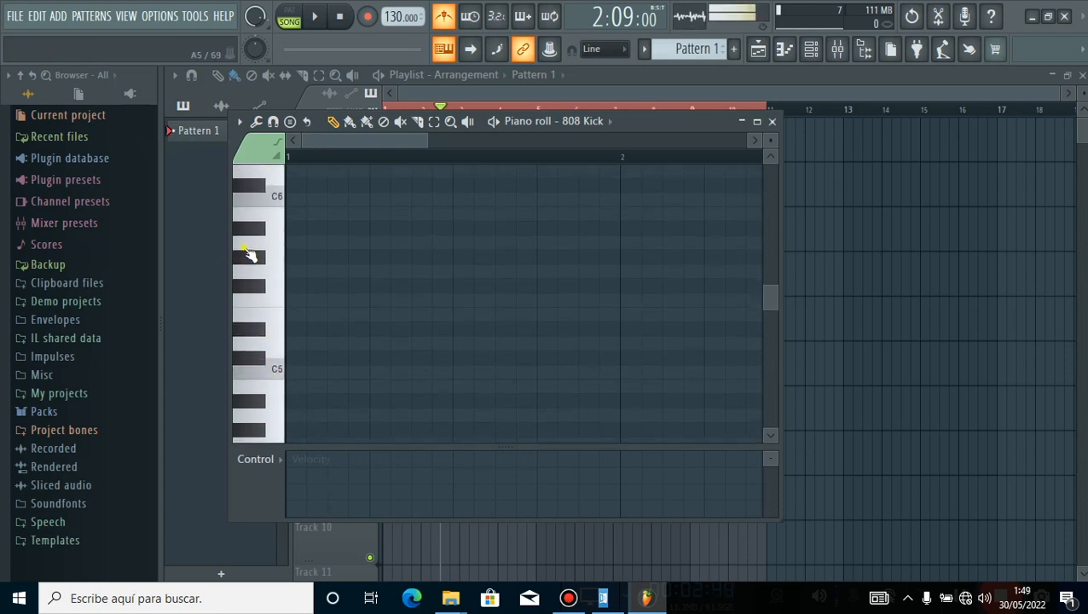
pyautogui.click(260, 279)
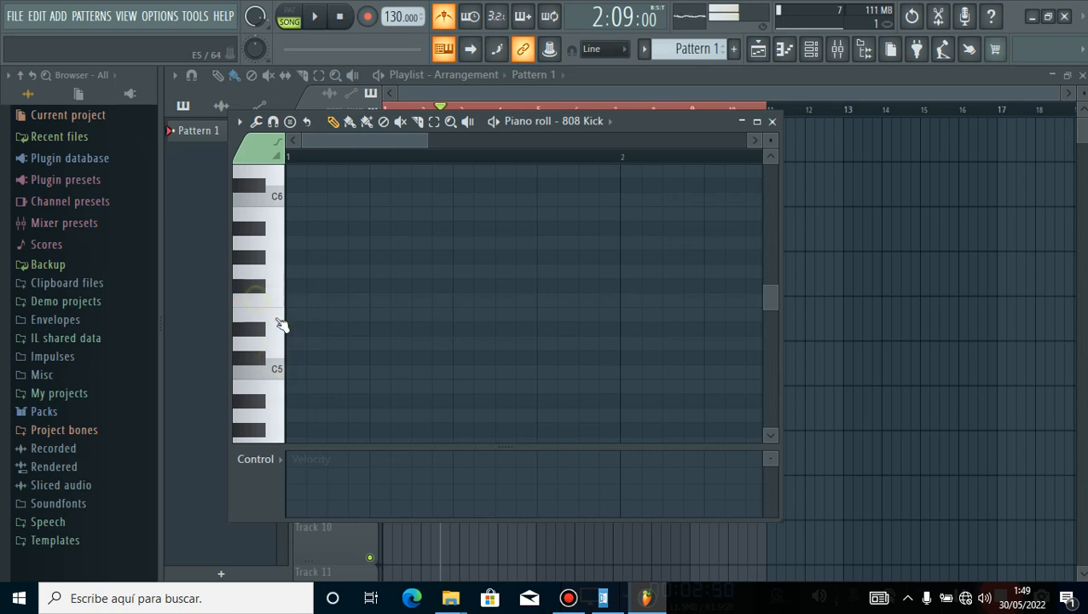
pyautogui.click(265, 220)
pyautogui.click(260, 204)
# Collapse the piano roll window, then show the channel rack for a look and hide it again.
pyautogui.click(741, 122)
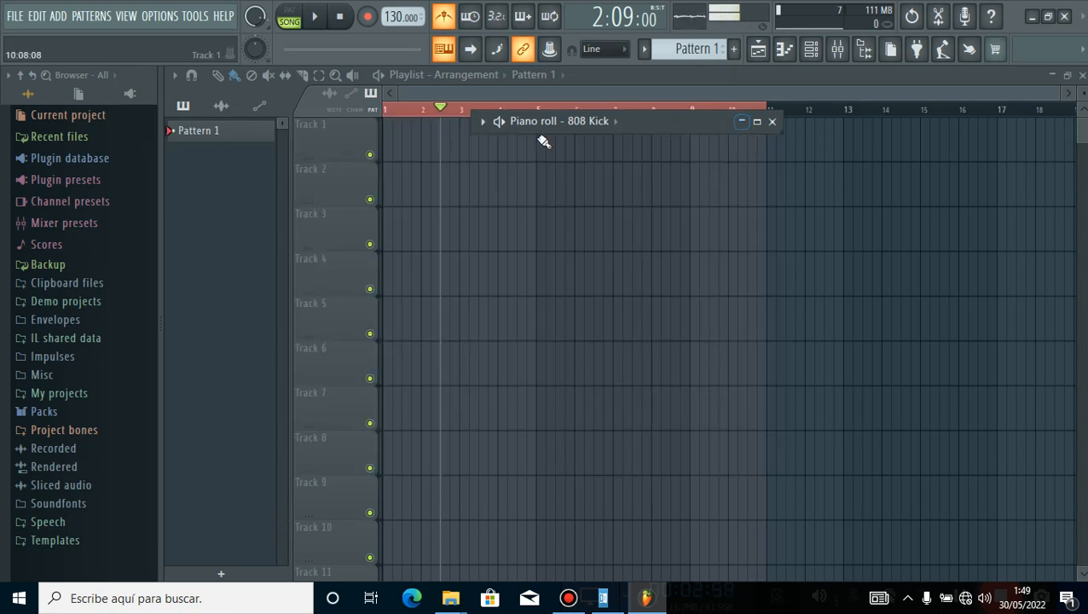
pyautogui.click(811, 51)
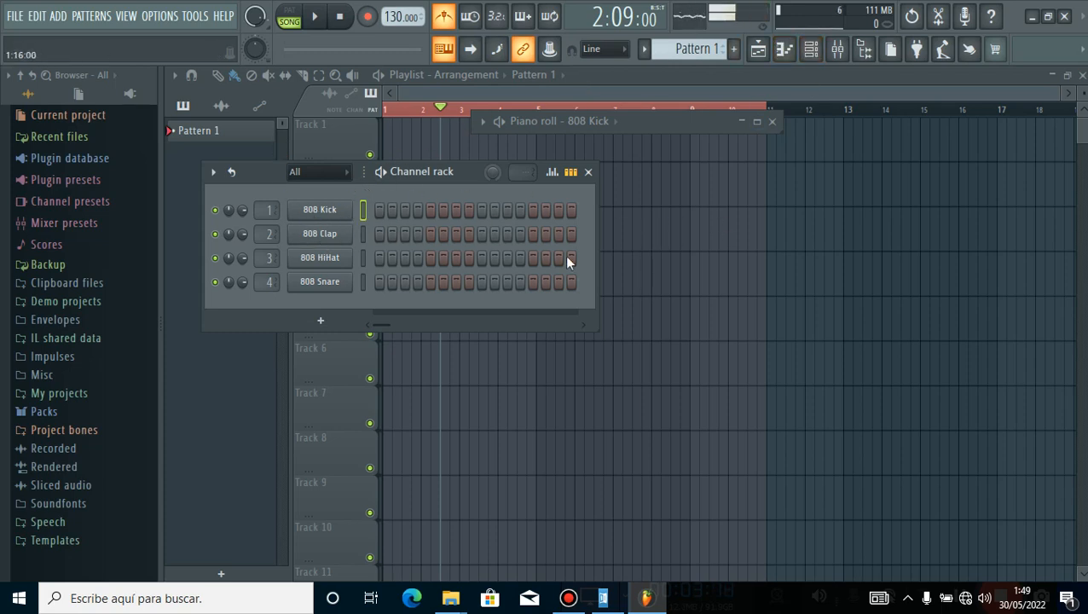
pyautogui.rightClick(655, 189)
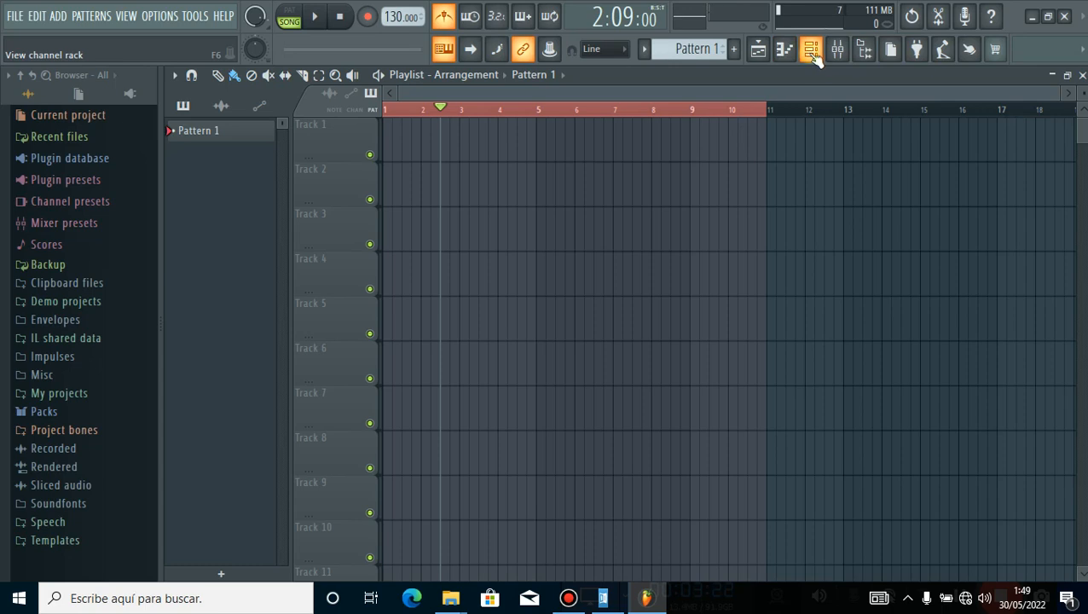
# Show the mixer, point out the AKOUNAMATA MICRO 1 channel's level meter, and reposition the mixer window over the lower playlist tracks.
pyautogui.click(838, 49)
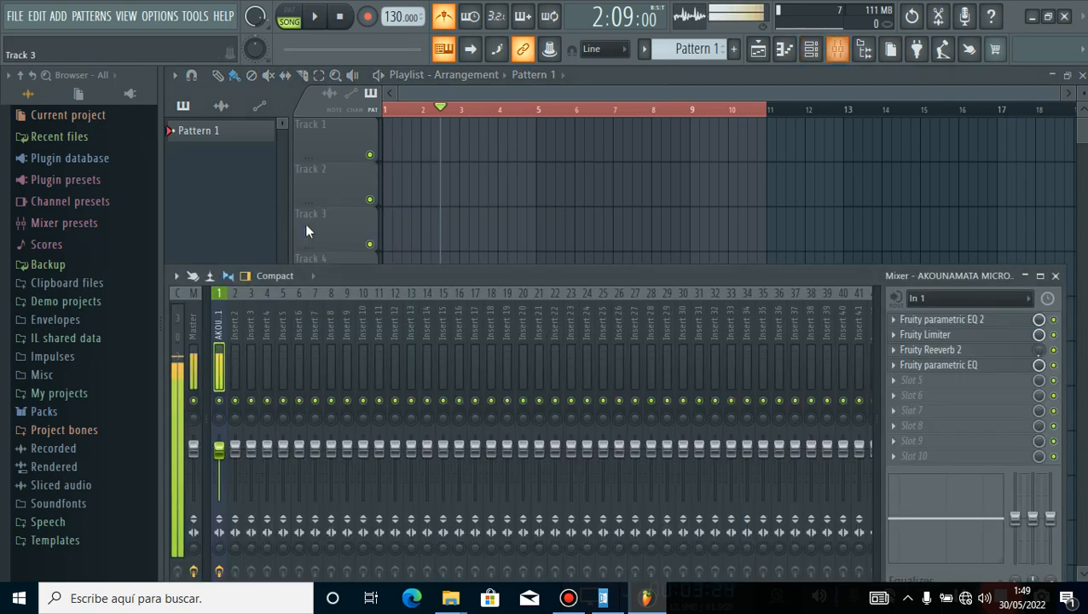
pyautogui.moveTo(343, 274); pyautogui.dragTo(379, 145)
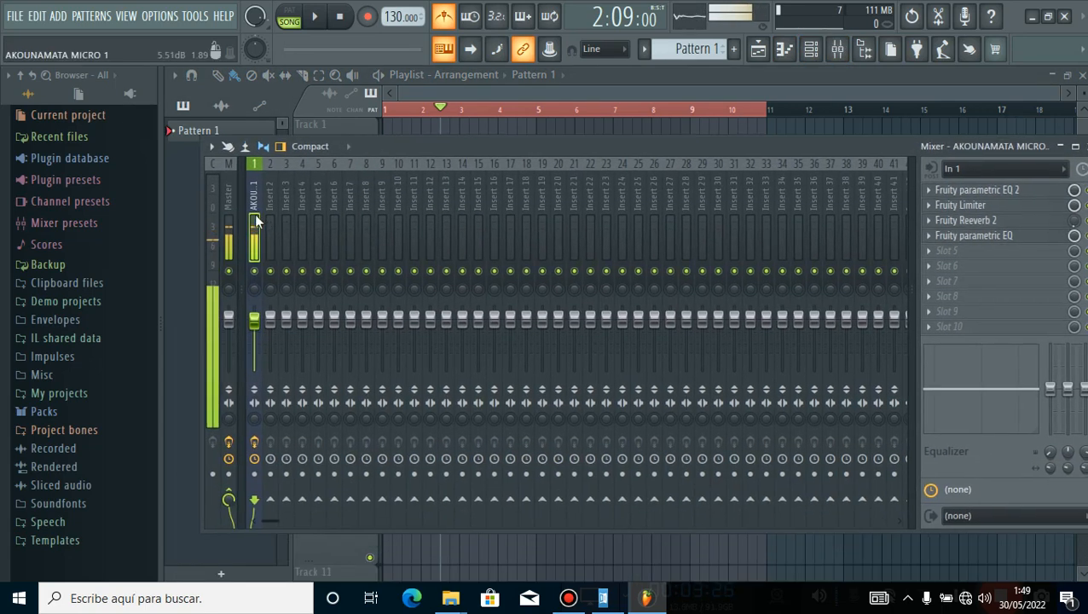
pyautogui.moveTo(256, 216); pyautogui.dragTo(462, 232)
pyautogui.moveTo(258, 232)
pyautogui.mouseDown()
pyautogui.moveTo(386, 231)
pyautogui.moveTo(568, 201)
pyautogui.moveTo(658, 220)
pyautogui.moveTo(257, 220)
pyautogui.mouseUp()
pyautogui.moveTo(530, 143); pyautogui.dragTo(345, 292)
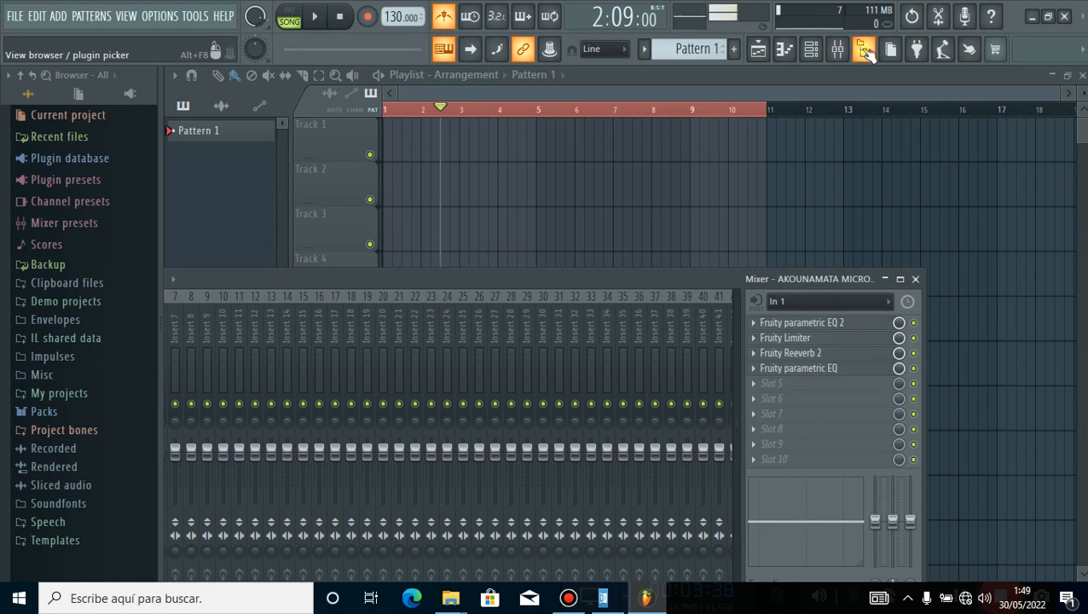
# Hide the browser and show it again, and bring up the channel rack over the playlist.
pyautogui.click(865, 49)
pyautogui.click(865, 49)
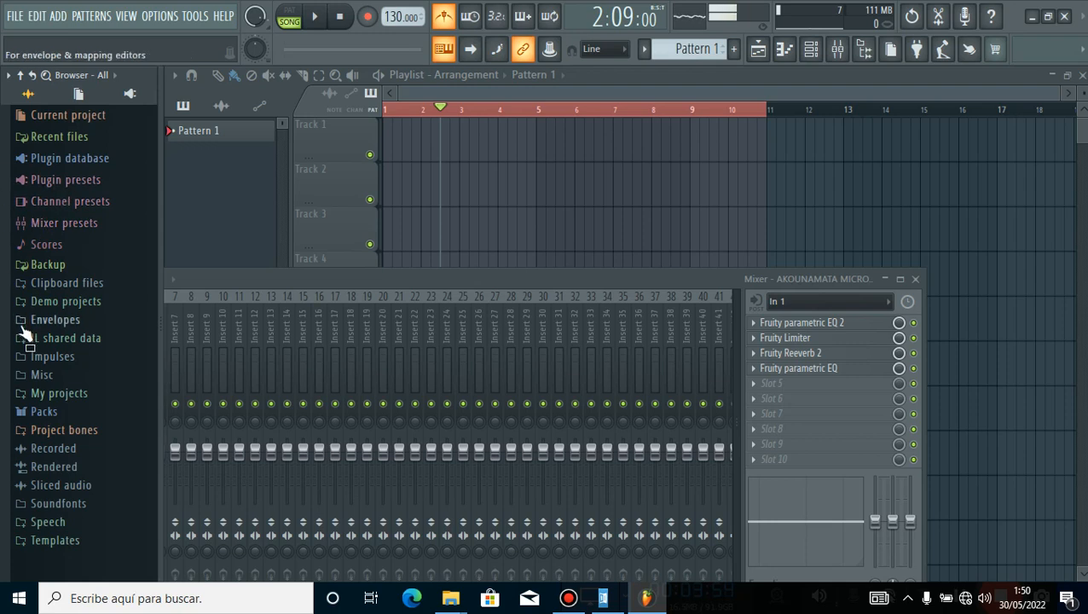
pyautogui.click(812, 54)
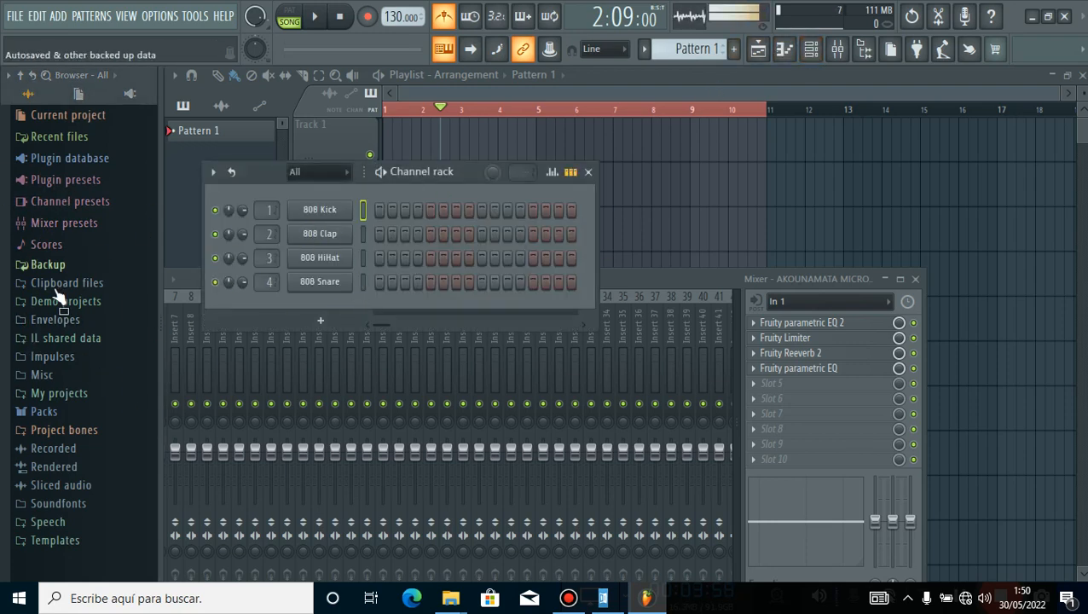
# Reselect the AKOUNAMATA MICRO 1 mixer channel and reposition the mixer window below the channel rack.
pyautogui.click(326, 376)
pyautogui.moveTo(326, 373); pyautogui.dragTo(273, 345)
pyautogui.moveTo(290, 282); pyautogui.dragTo(455, 262)
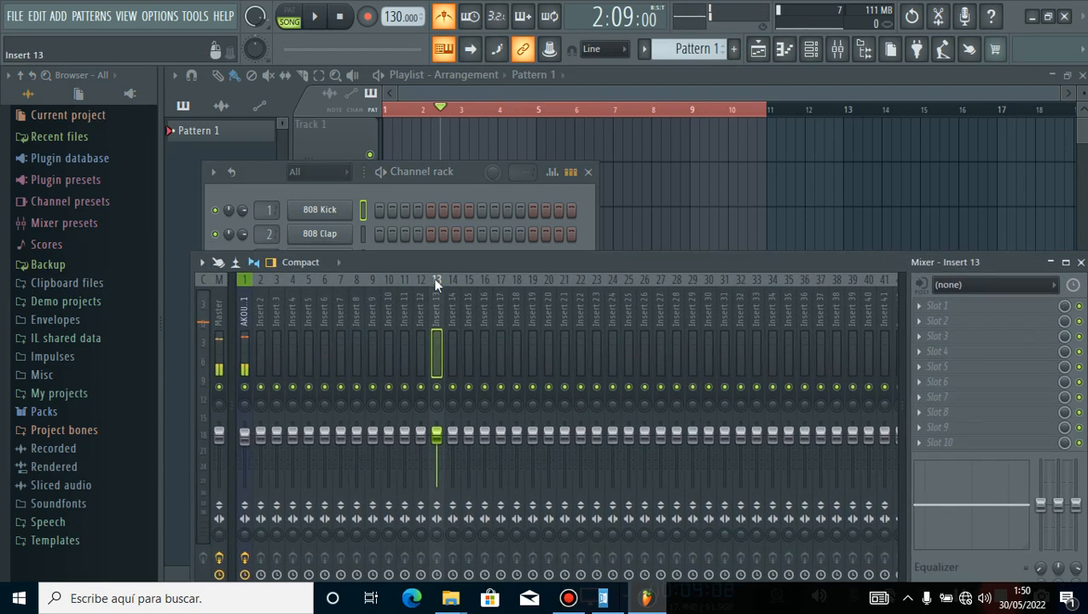
pyautogui.moveTo(391, 313); pyautogui.dragTo(232, 343)
pyautogui.moveTo(570, 268); pyautogui.dragTo(504, 426)
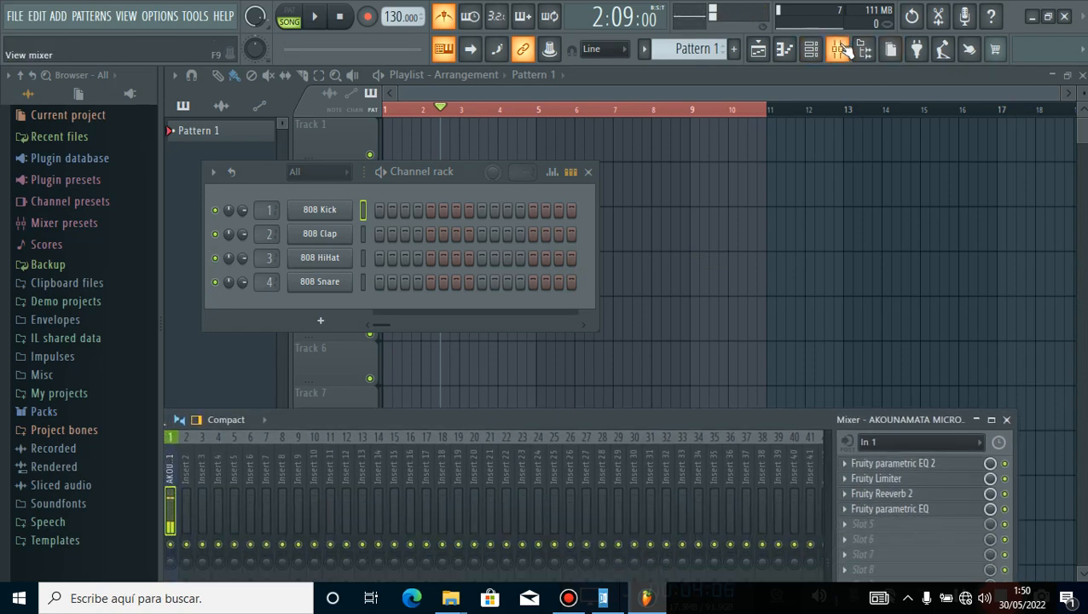
# Examine the project picker's overview of patterns and channels twice, closing it each time.
pyautogui.click(890, 53)
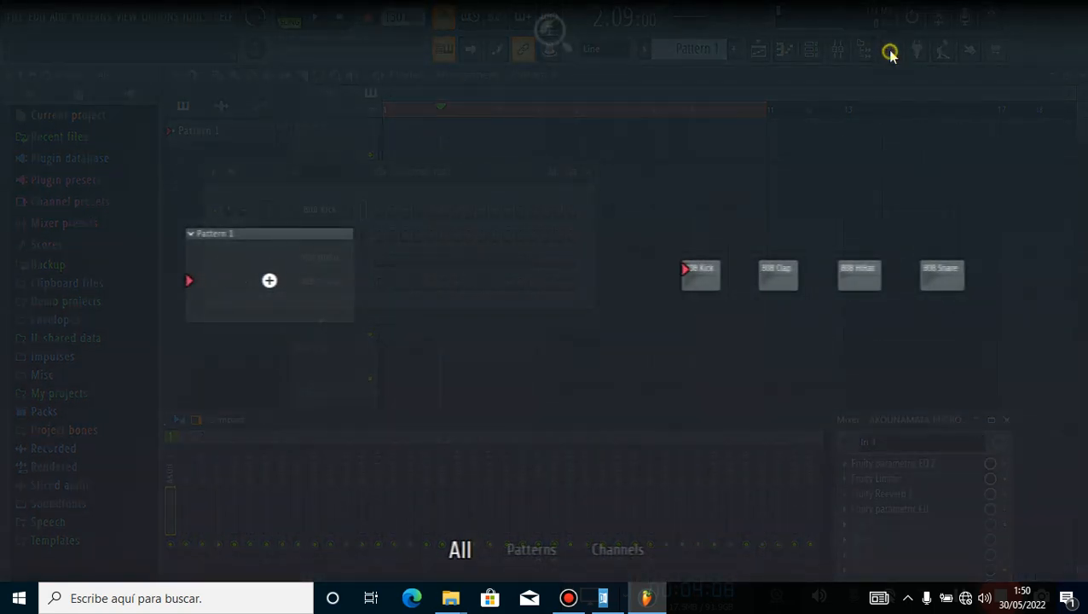
pyautogui.click(465, 230)
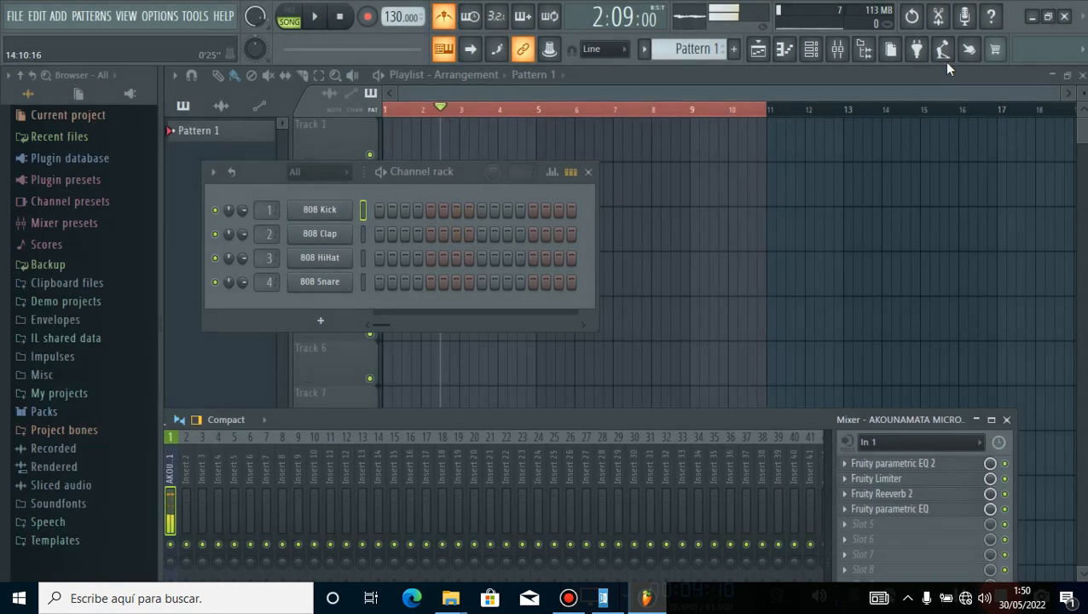
pyautogui.click(902, 52)
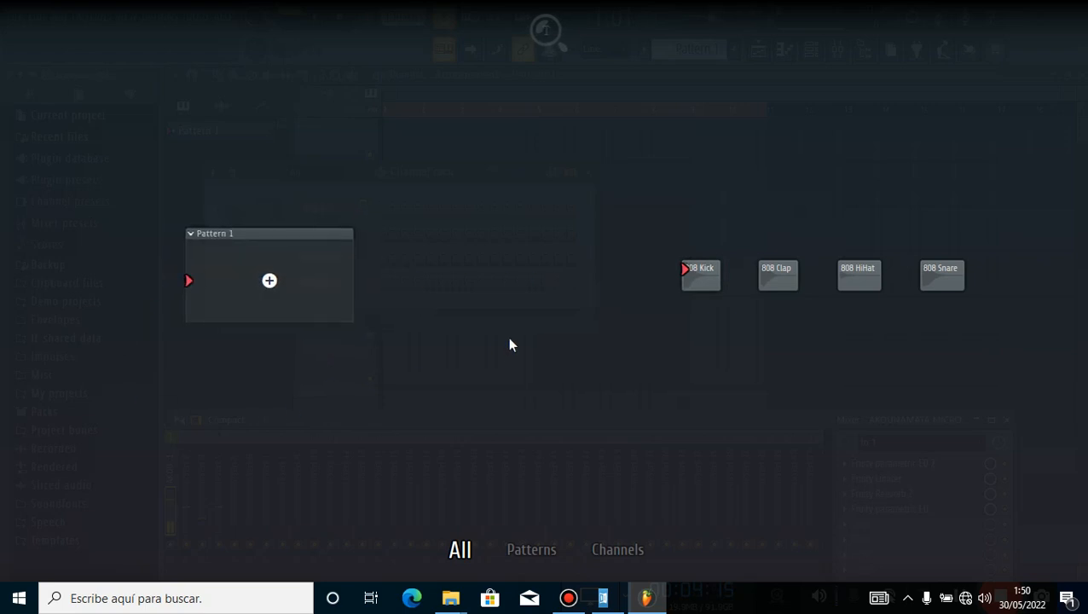
pyautogui.click(570, 221)
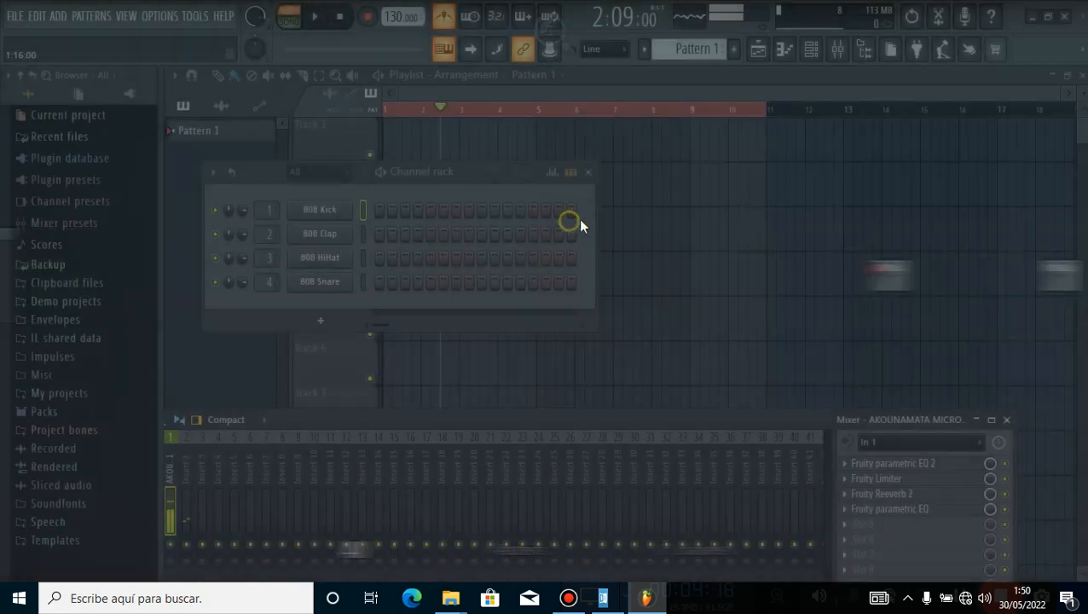
# Browse the plugin picker's generators and effects by category, including Misc, and close it without choosing a plugin.
pyautogui.click(917, 49)
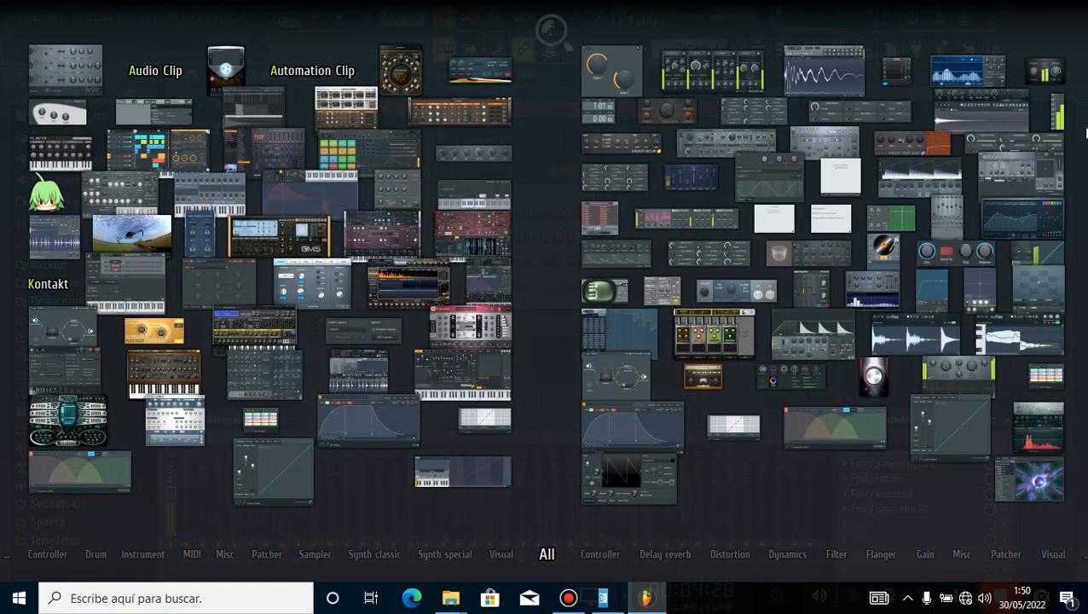
pyautogui.scroll(5, 299, 126)
pyautogui.scroll(-7, 367, 188)
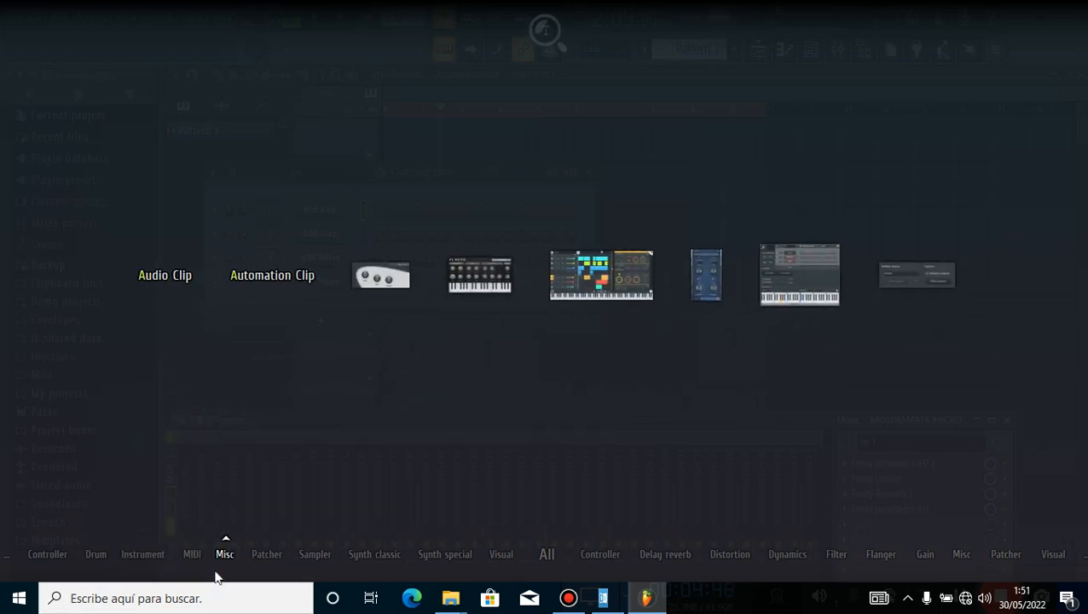
pyautogui.click(490, 174)
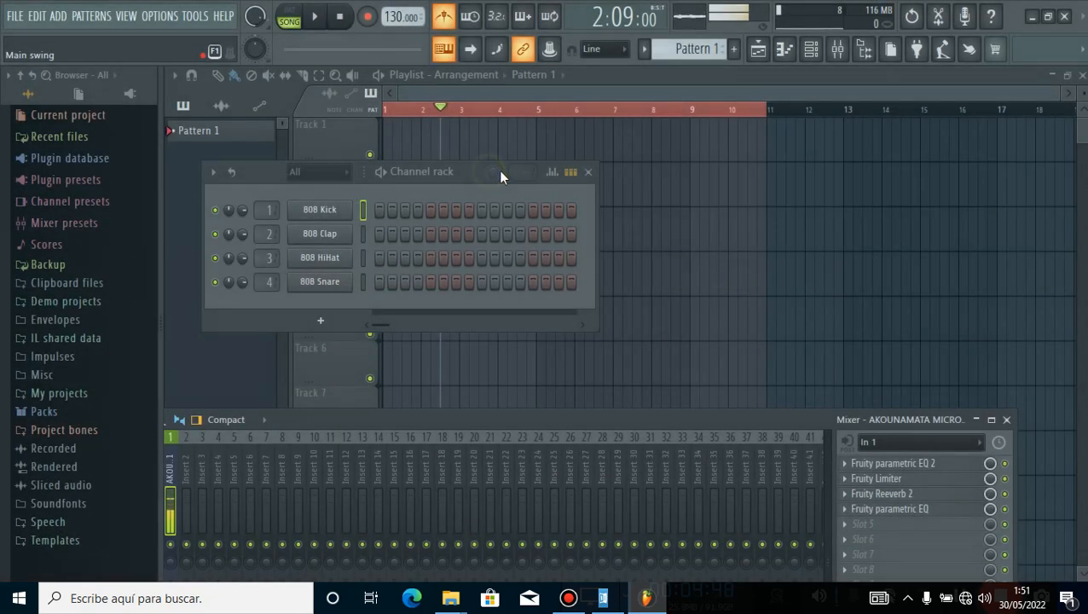
# Tap in a new project tempo with the tempo tapper, ending at 144 BPM.
pyautogui.click(943, 49)
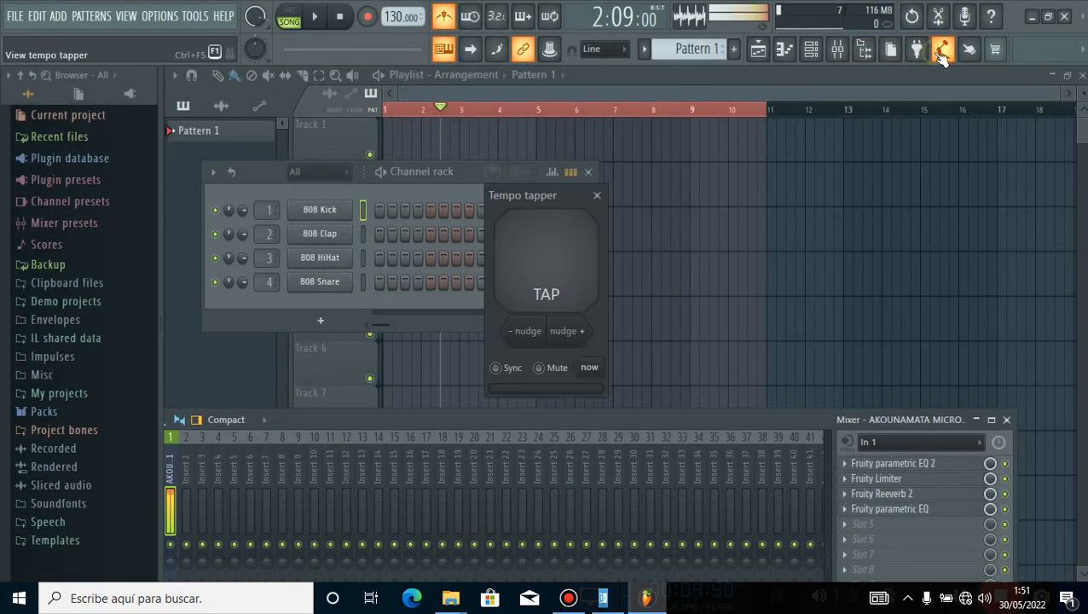
pyautogui.click(538, 266)
pyautogui.click(536, 264)
pyautogui.click(536, 264)
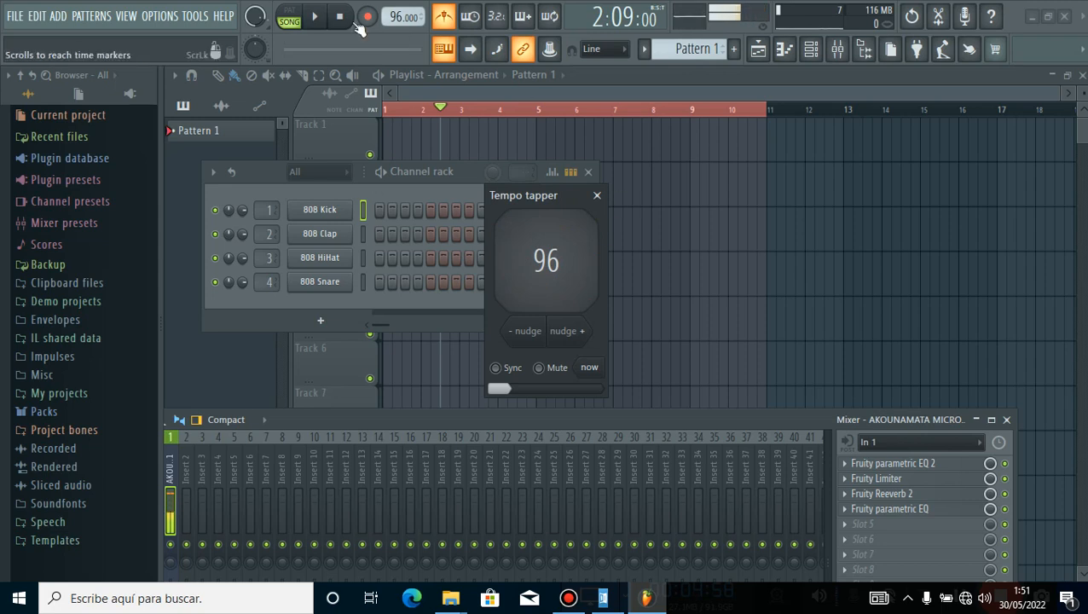
pyautogui.click(554, 254)
pyautogui.click(550, 261)
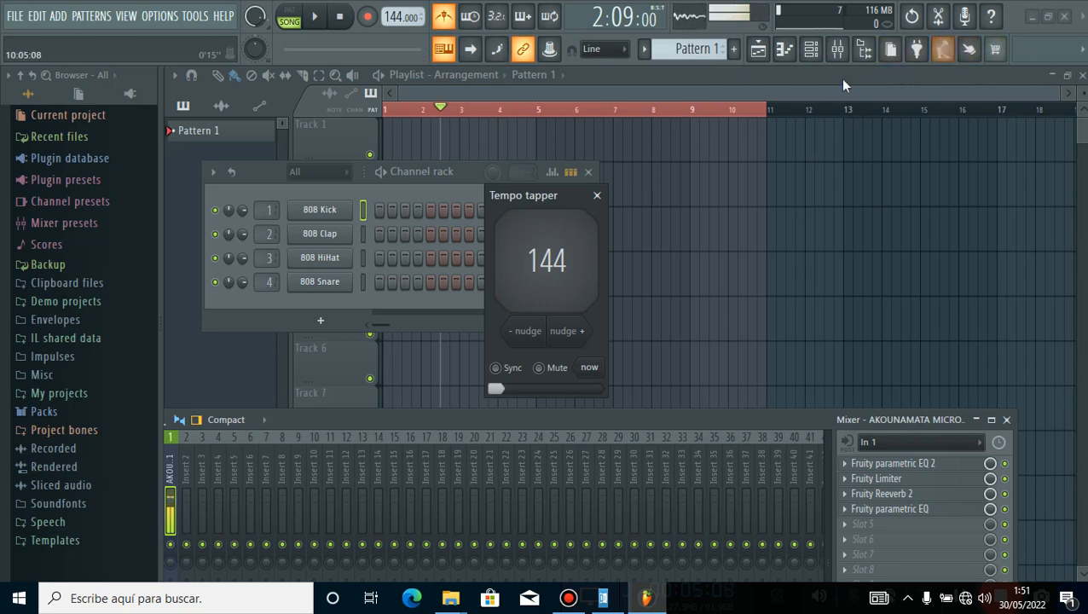
# Audition several touch pads between G#4 and G#5, and close both the touch pads and the tempo tapper.
pyautogui.click(969, 49)
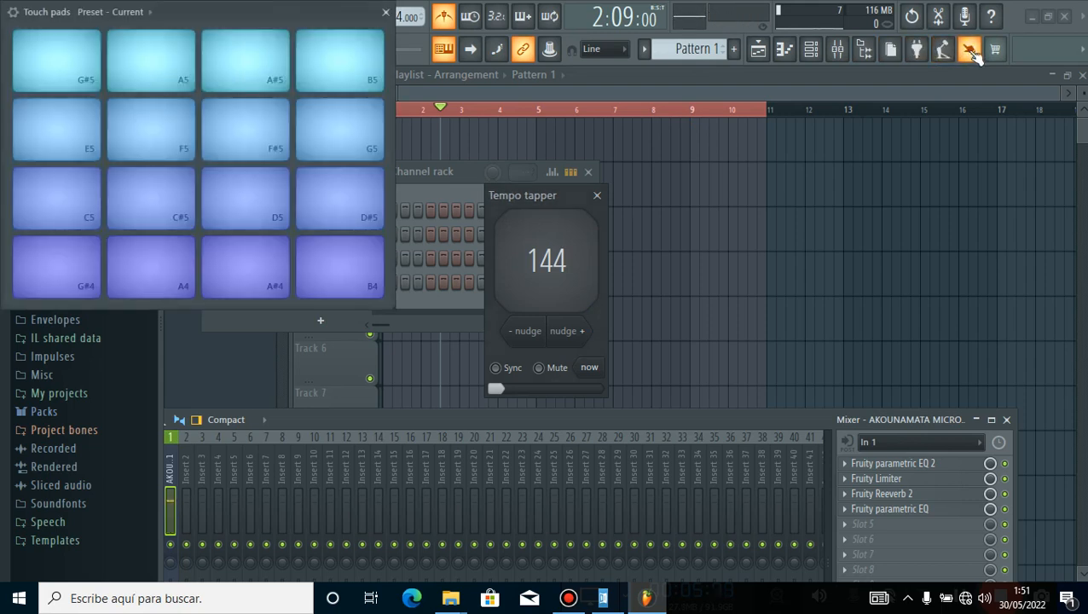
pyautogui.click(48, 71)
pyautogui.click(218, 149)
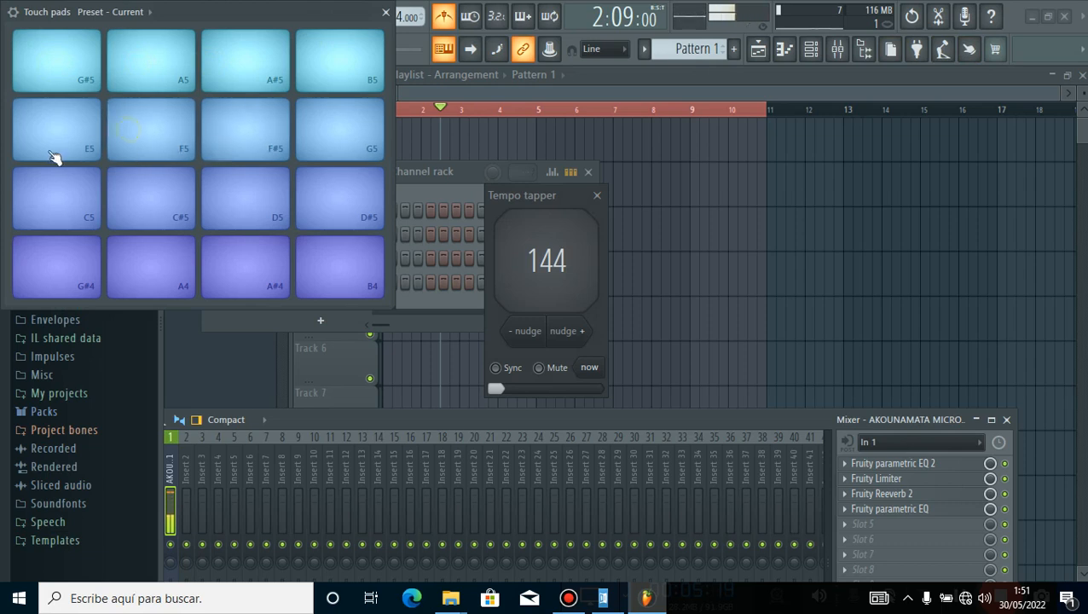
pyautogui.click(90, 188)
pyautogui.click(163, 254)
pyautogui.click(80, 274)
pyautogui.click(273, 274)
pyautogui.click(283, 218)
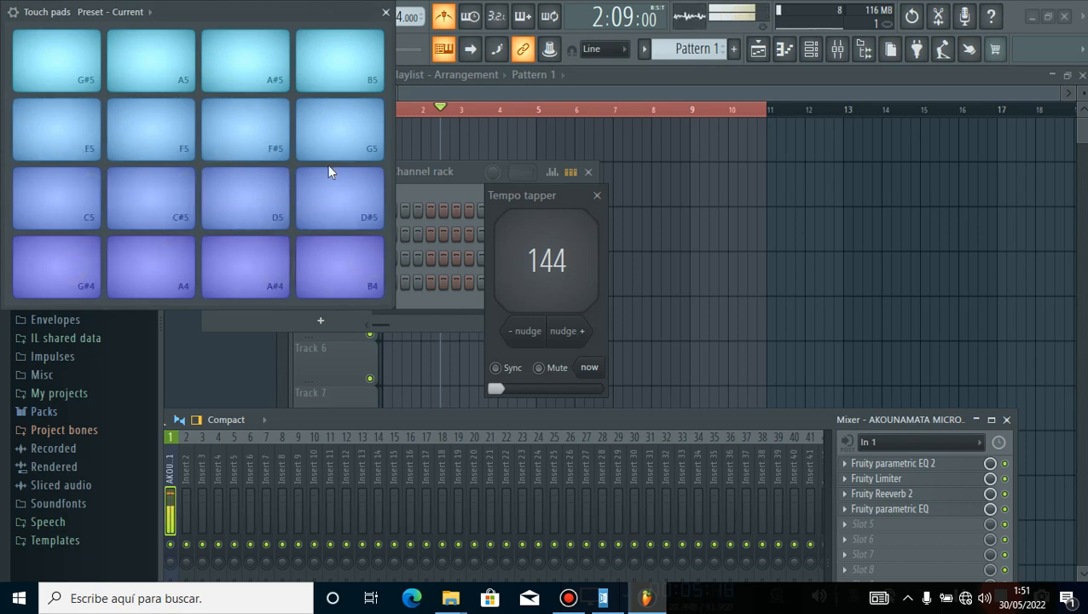
pyautogui.click(237, 134)
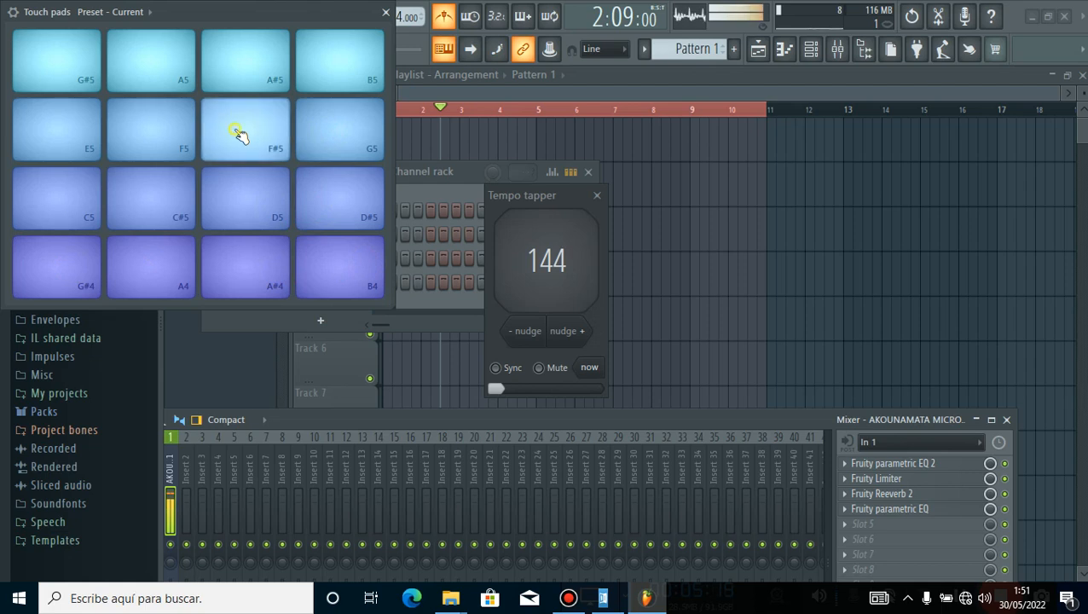
pyautogui.click(387, 13)
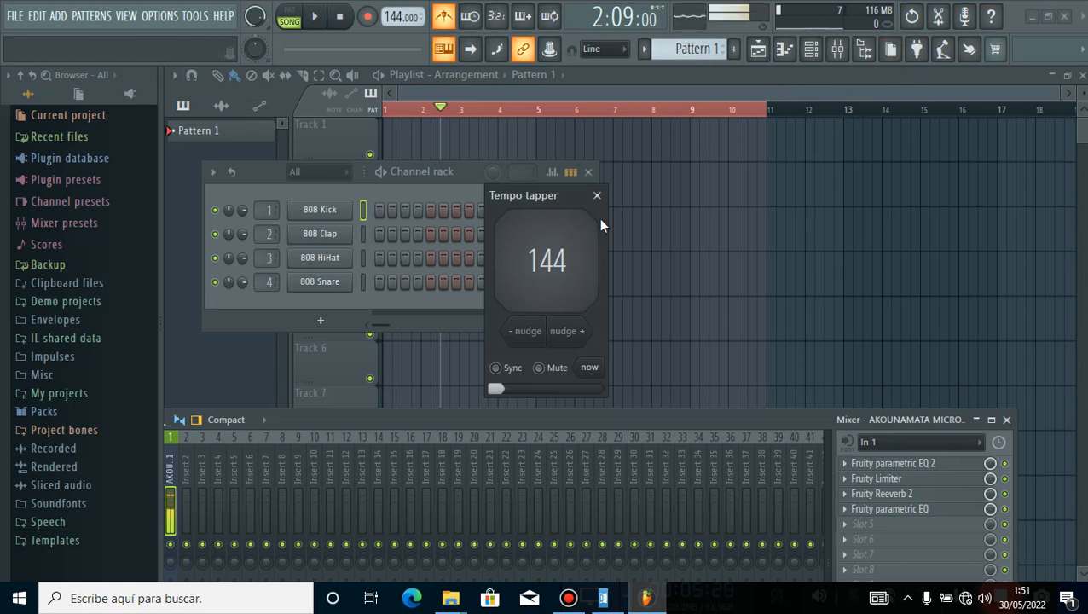
pyautogui.click(597, 195)
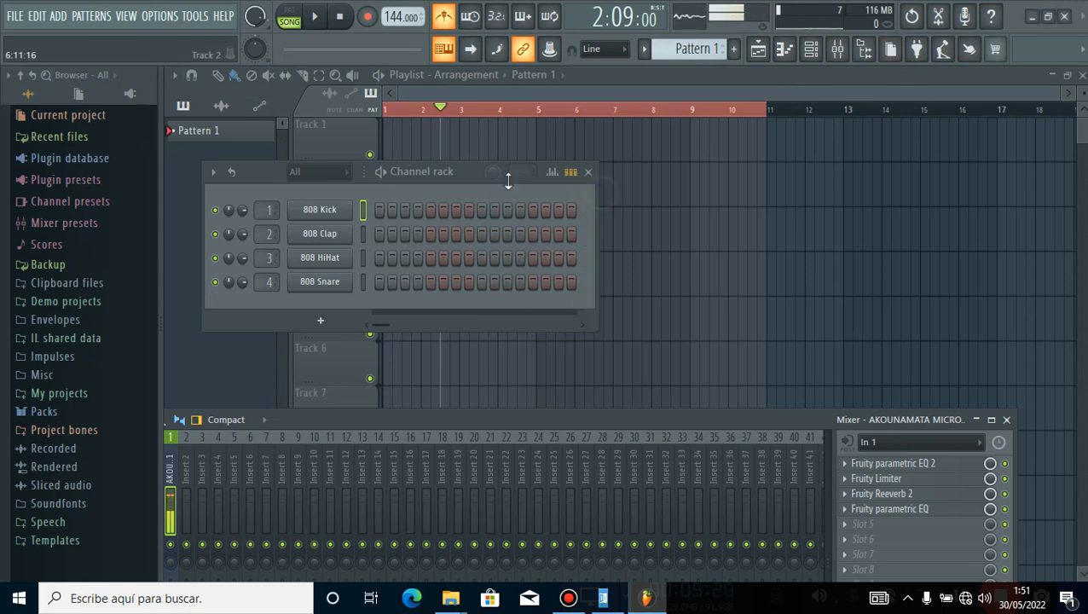
# Examine the available audio devices in the audio settings, pointing out ASIO4ALL v2, and close the settings without changing the device.
pyautogui.click(168, 21)
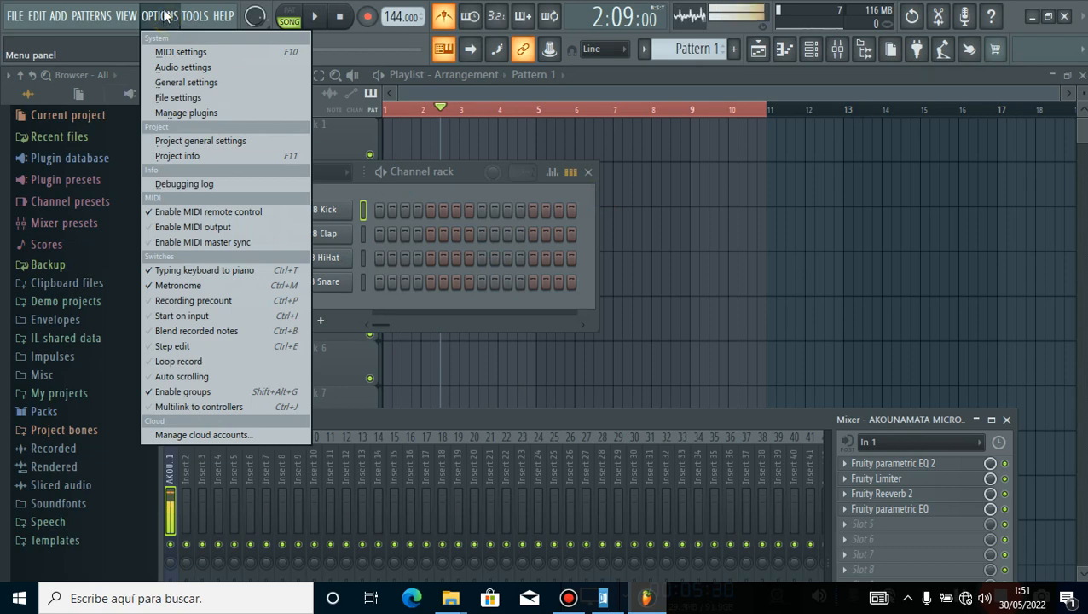
pyautogui.click(175, 67)
pyautogui.click(517, 95)
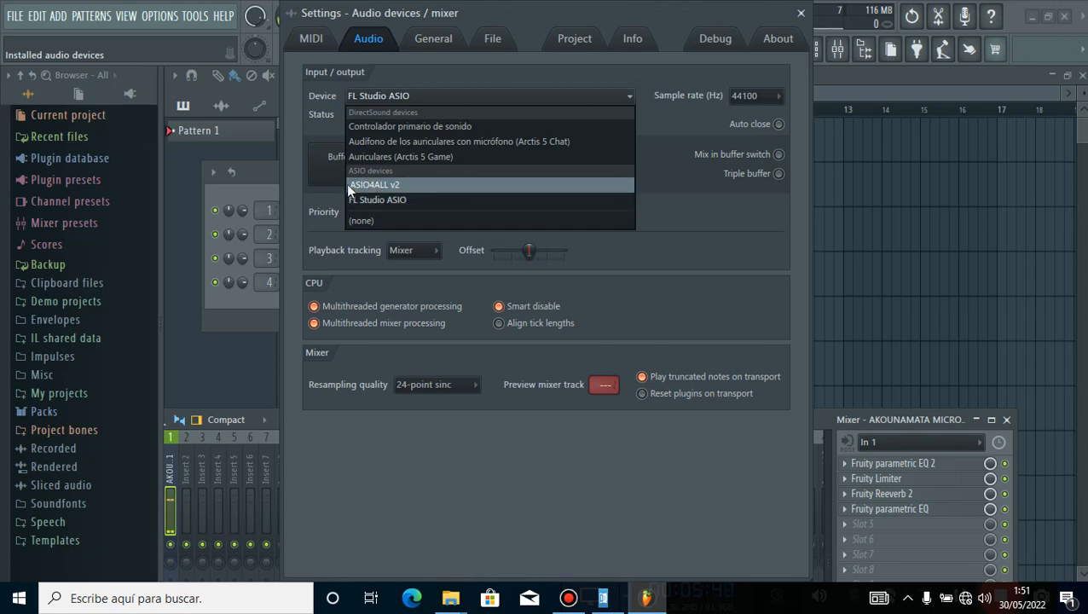
pyautogui.click(801, 13)
pyautogui.click(801, 13)
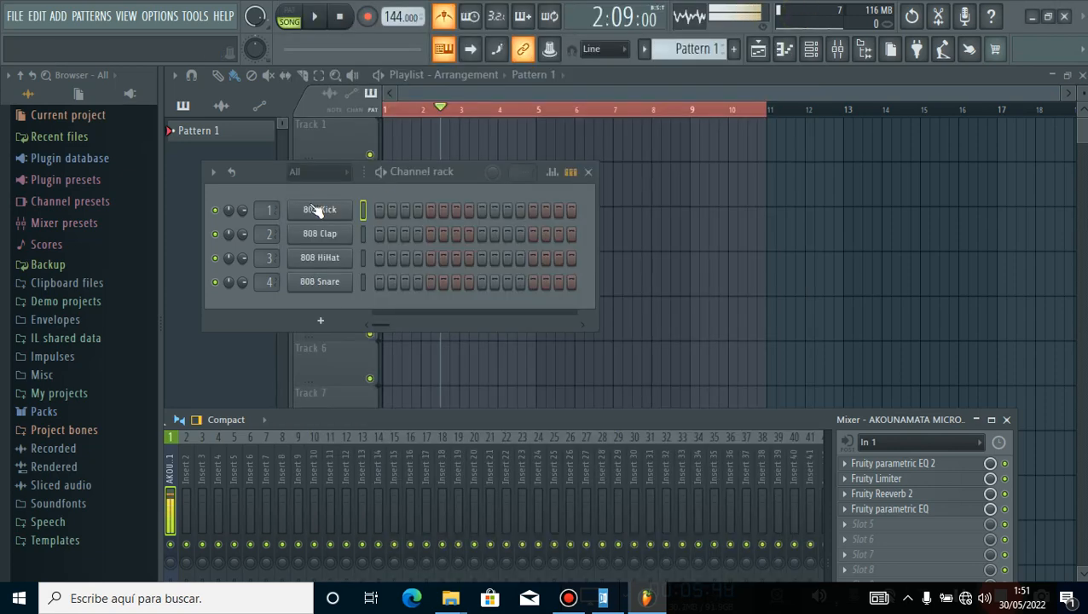
# Select the 808 Clap channel in the channel rack and point along its row of steps.
pyautogui.moveTo(363, 210); pyautogui.dragTo(372, 266)
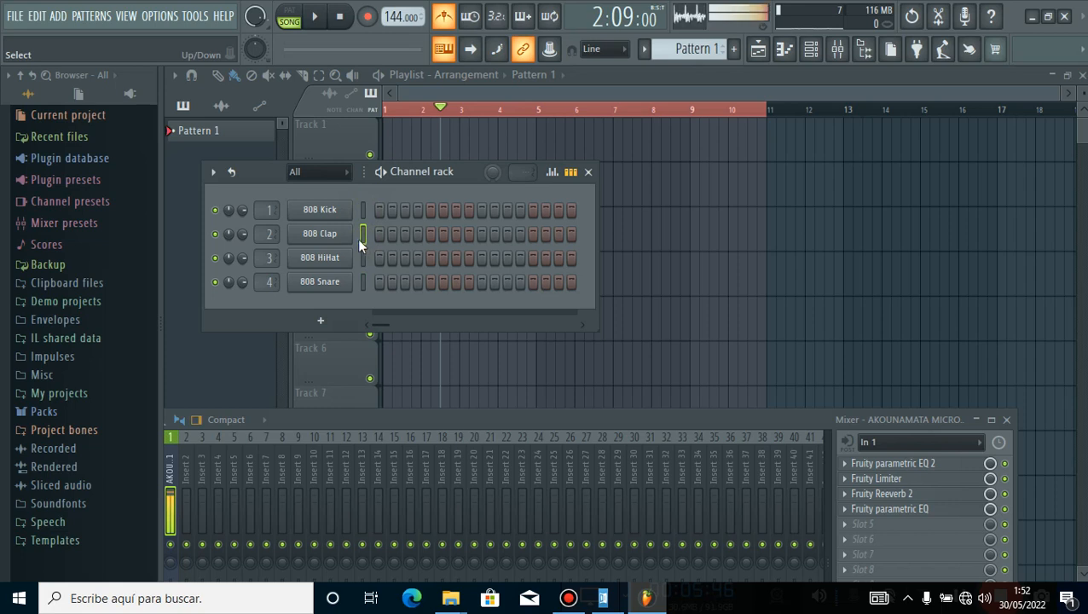
pyautogui.moveTo(418, 234); pyautogui.dragTo(481, 232)
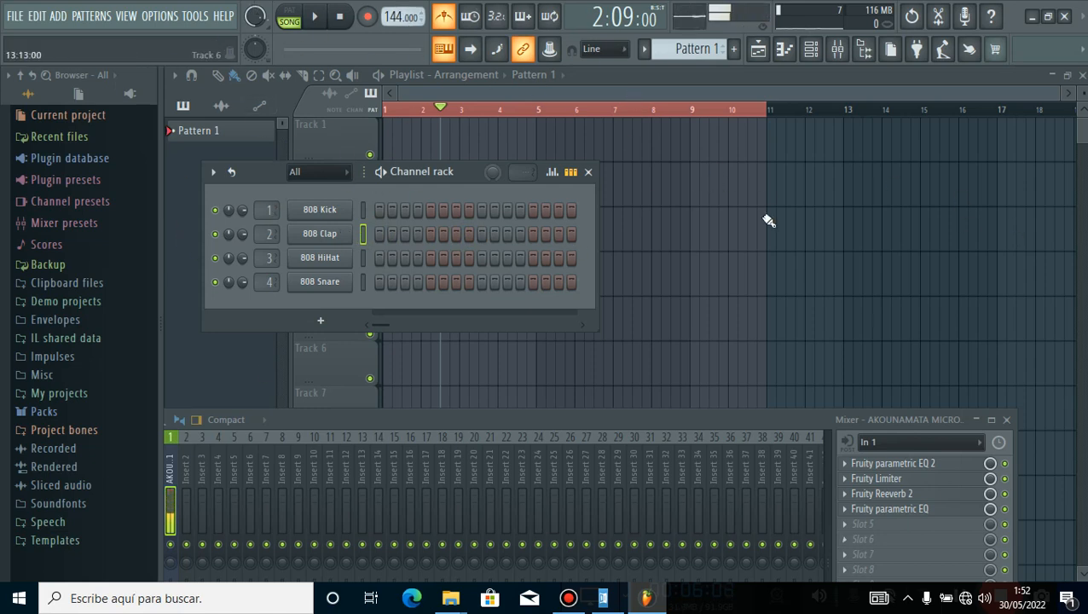
# Move the mixer higher, widen the channel rack to expose more steps, and place the rack just above the mixer.
pyautogui.moveTo(467, 419); pyautogui.dragTo(526, 266)
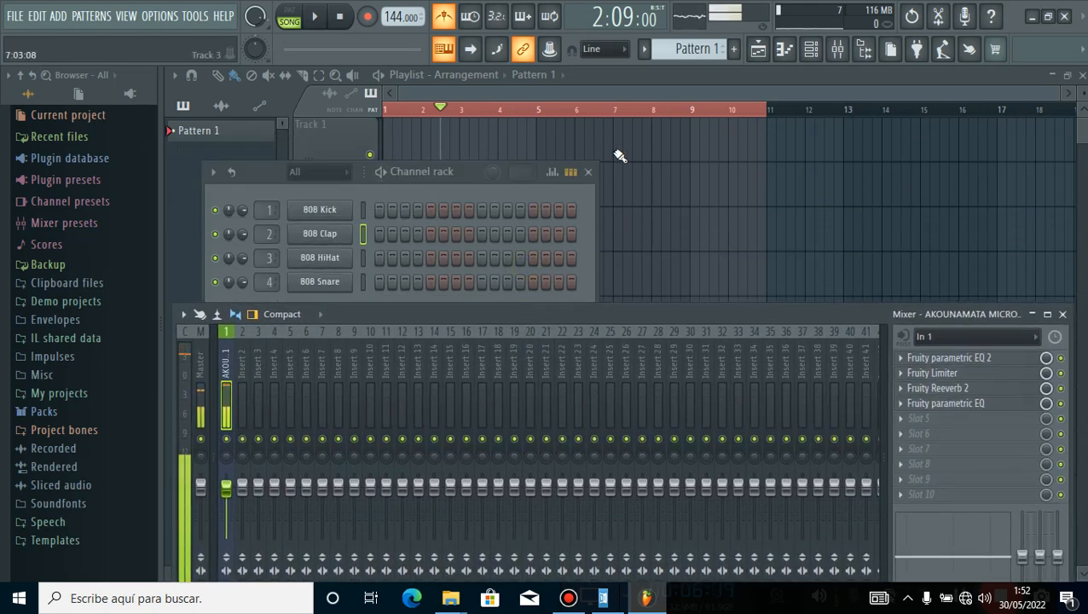
pyautogui.click(599, 196)
pyautogui.moveTo(600, 196); pyautogui.dragTo(835, 189)
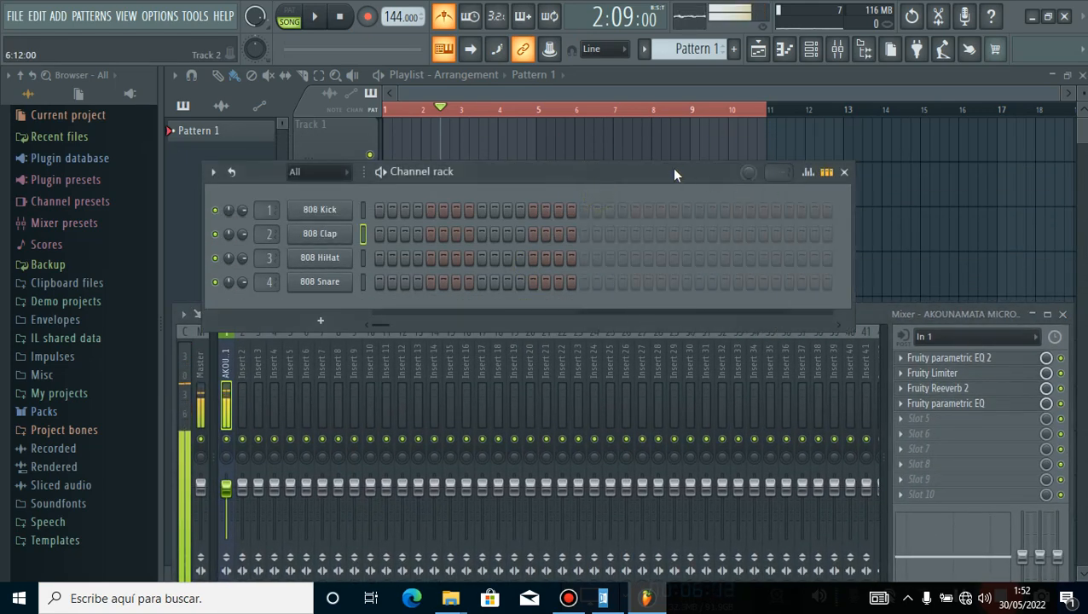
pyautogui.moveTo(674, 174); pyautogui.dragTo(693, 130)
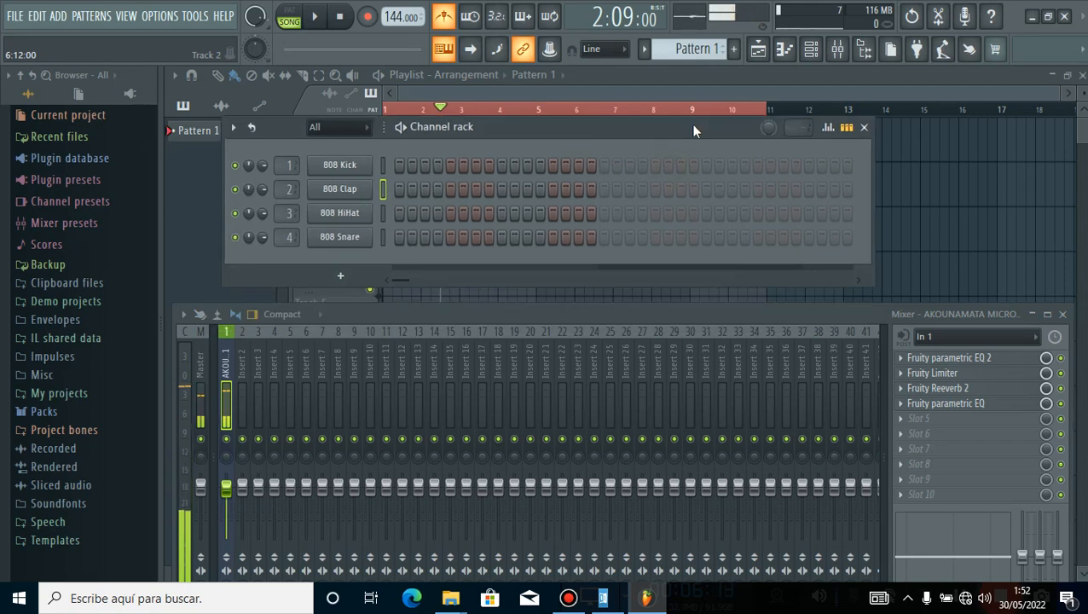
# Demonstrate hiding and showing the channel rack, leaving it open above the mixer.
pyautogui.click(811, 64)
pyautogui.click(811, 64)
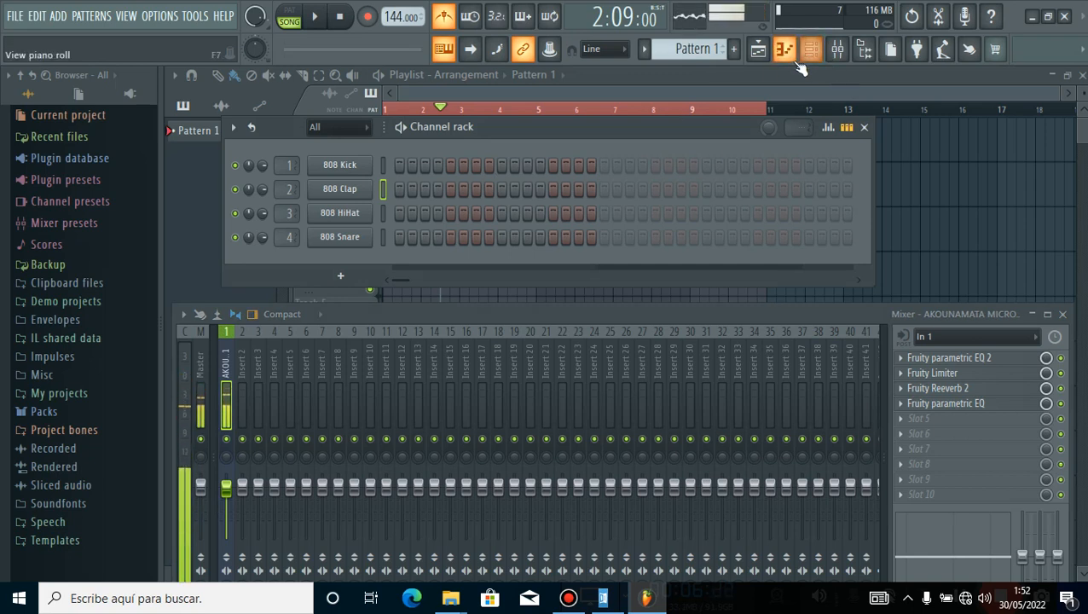
pyautogui.press('F6')
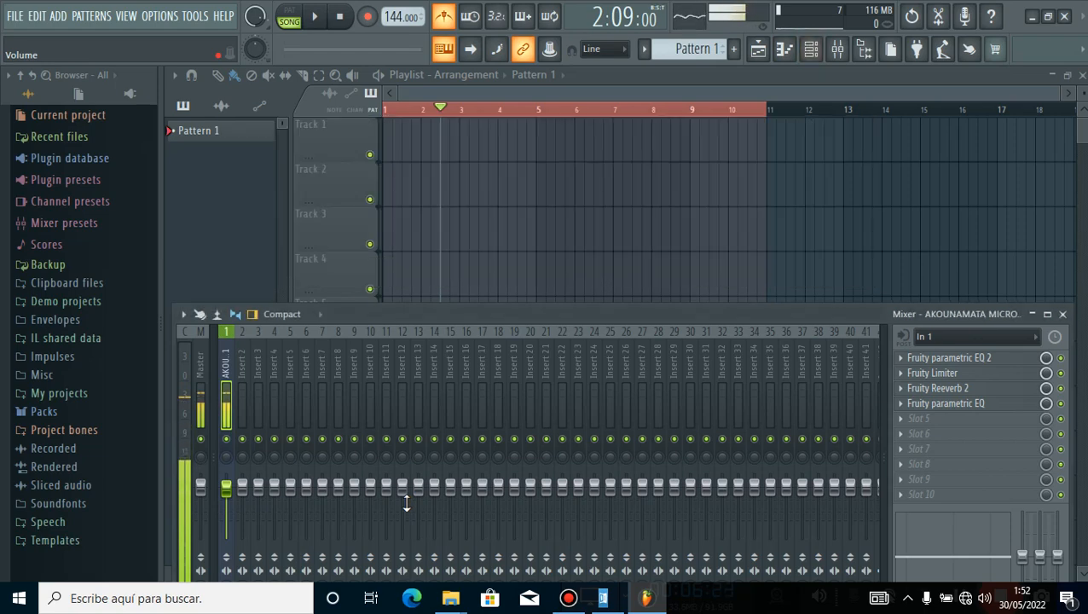
pyautogui.press('F6')
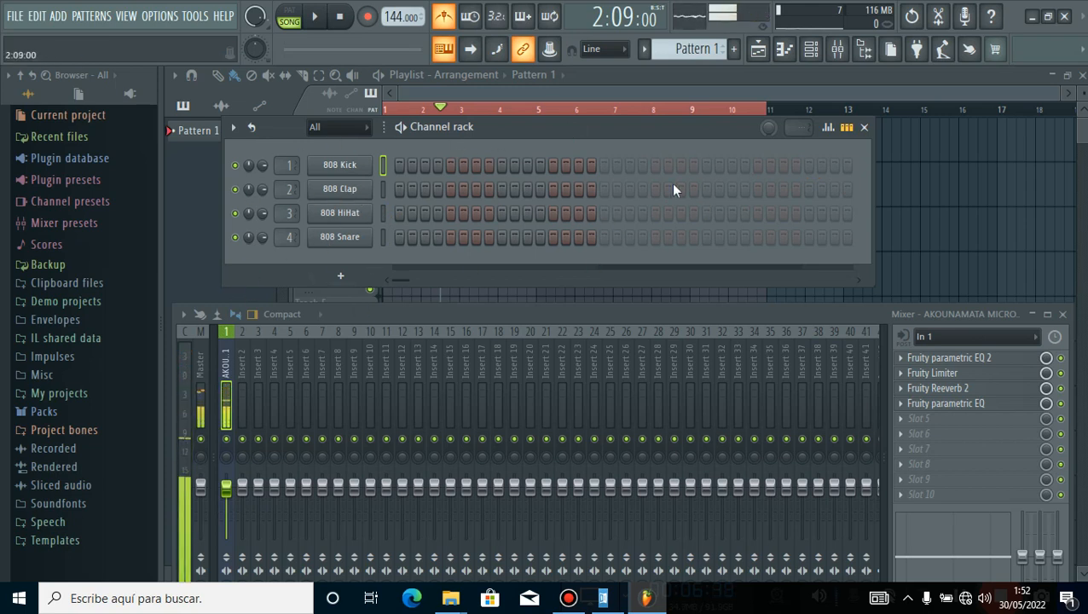
# Fill each 2 steps of the 808 HiHat channel.
pyautogui.rightClick(348, 220)
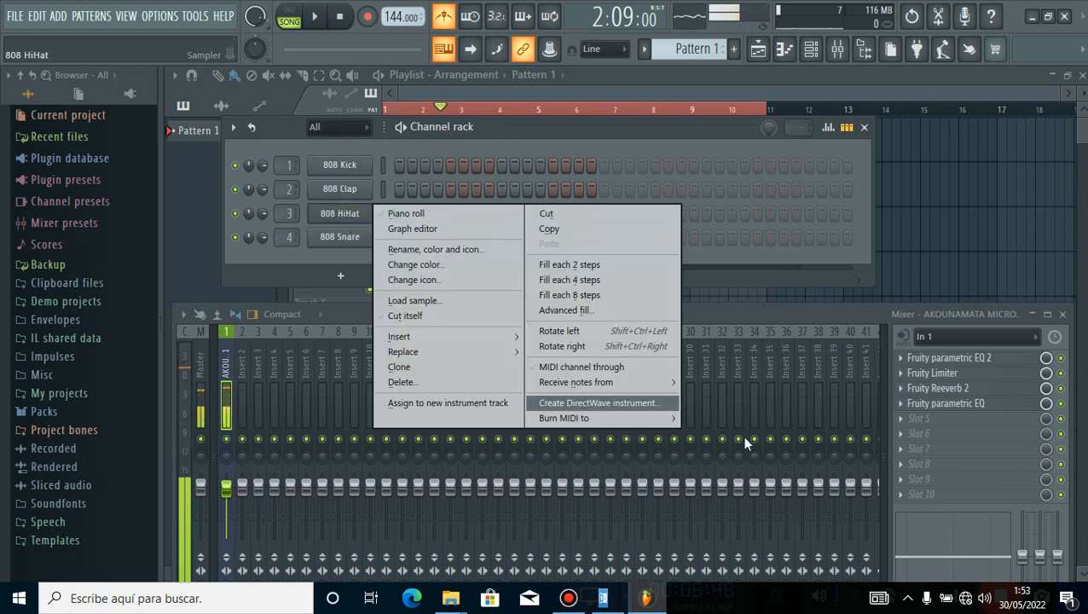
pyautogui.click(579, 266)
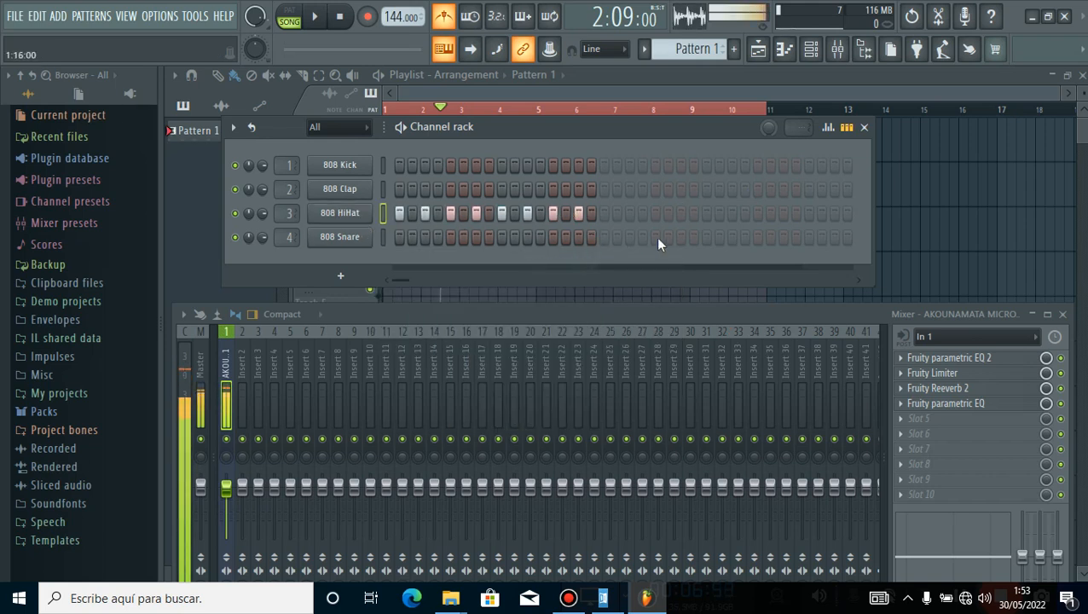
# Play Pattern 1 in pattern mode with the metronome off, and clear the third step of the 808 HiHat row.
pyautogui.click(319, 18)
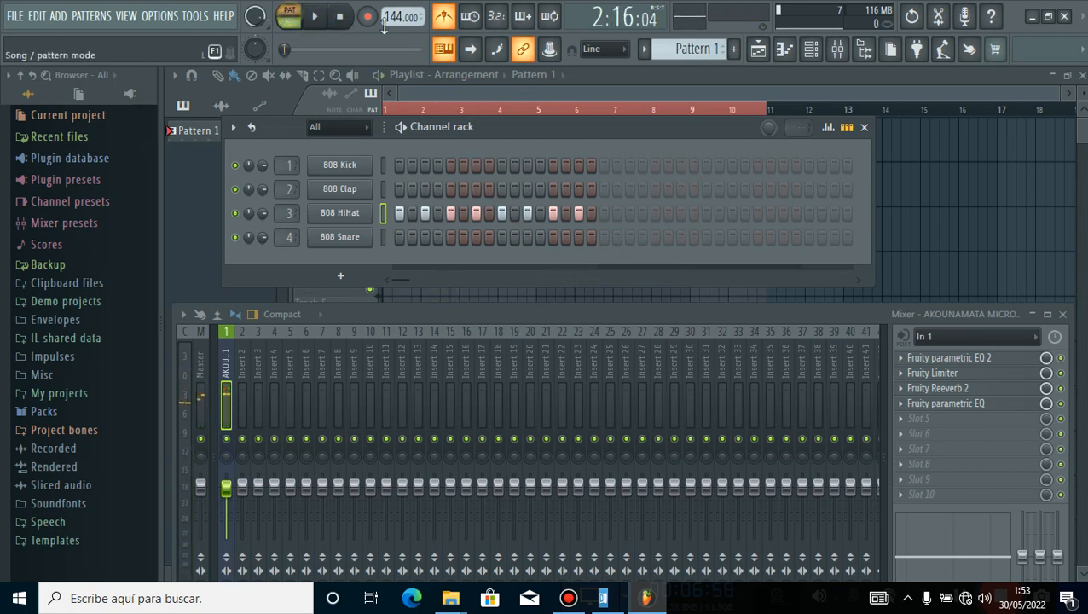
pyautogui.click(315, 16)
pyautogui.click(421, 210)
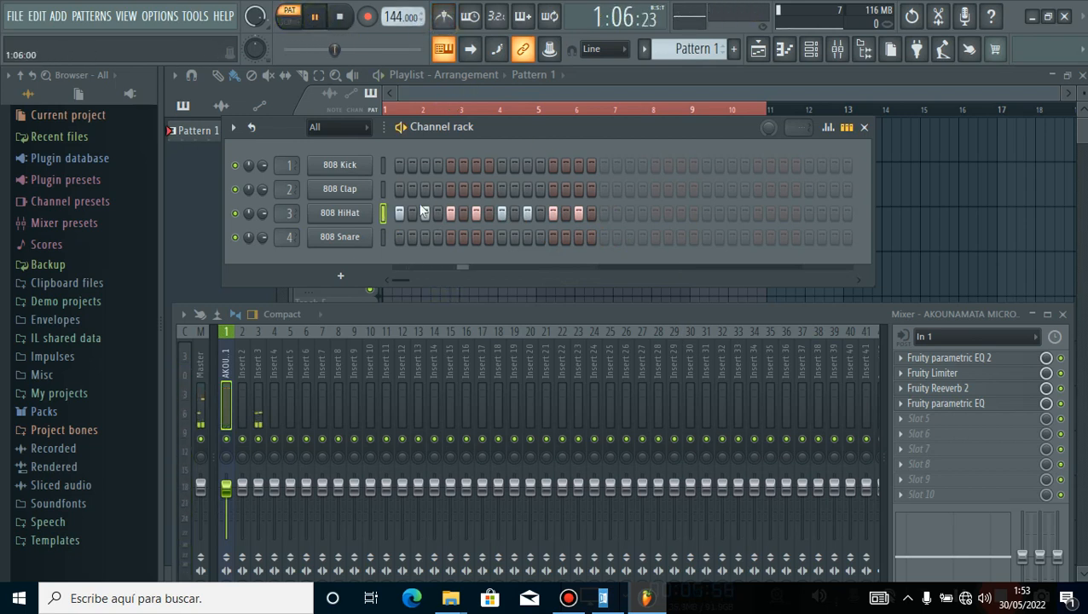
# Restore the third step of the 808 HiHat row and pause playback.
pyautogui.click(423, 212)
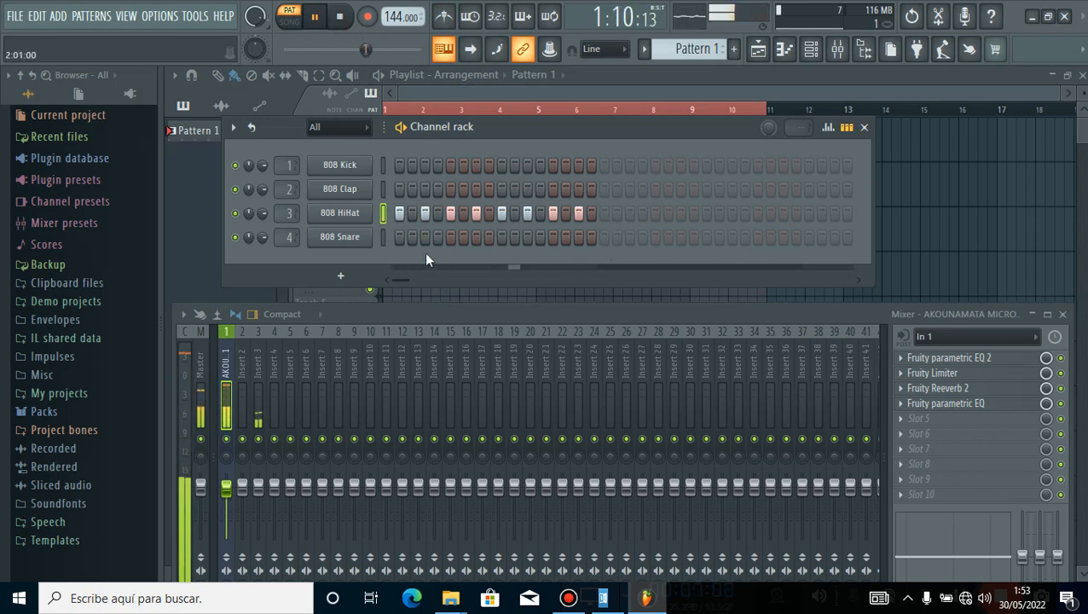
pyautogui.click(314, 16)
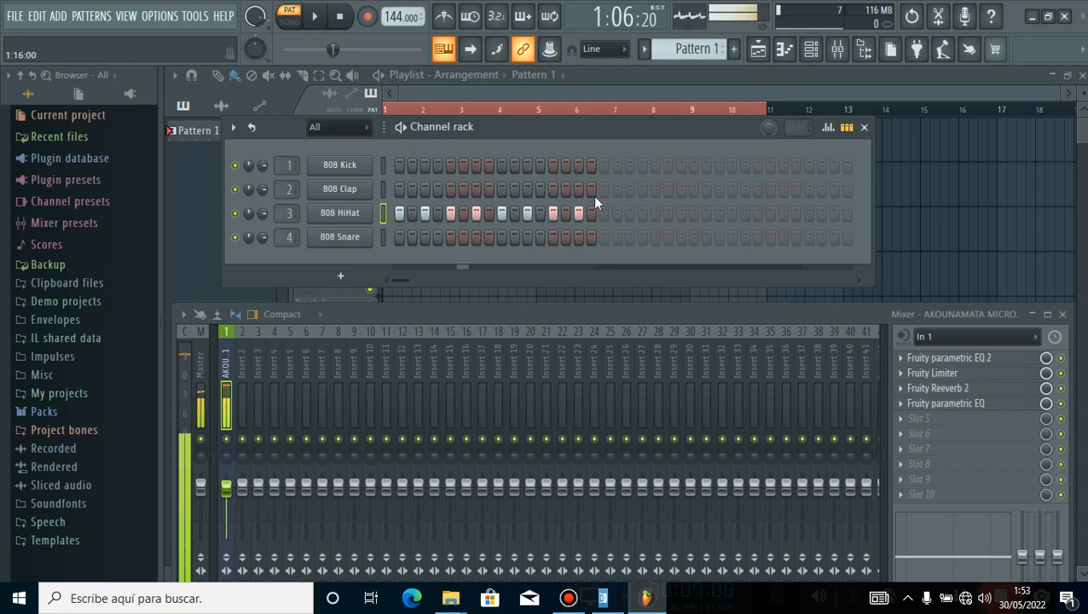
# While the pattern plays, try an 808 Clap hit on step 9 and on step 5, and pause playback.
pyautogui.click(383, 188)
pyautogui.click(315, 16)
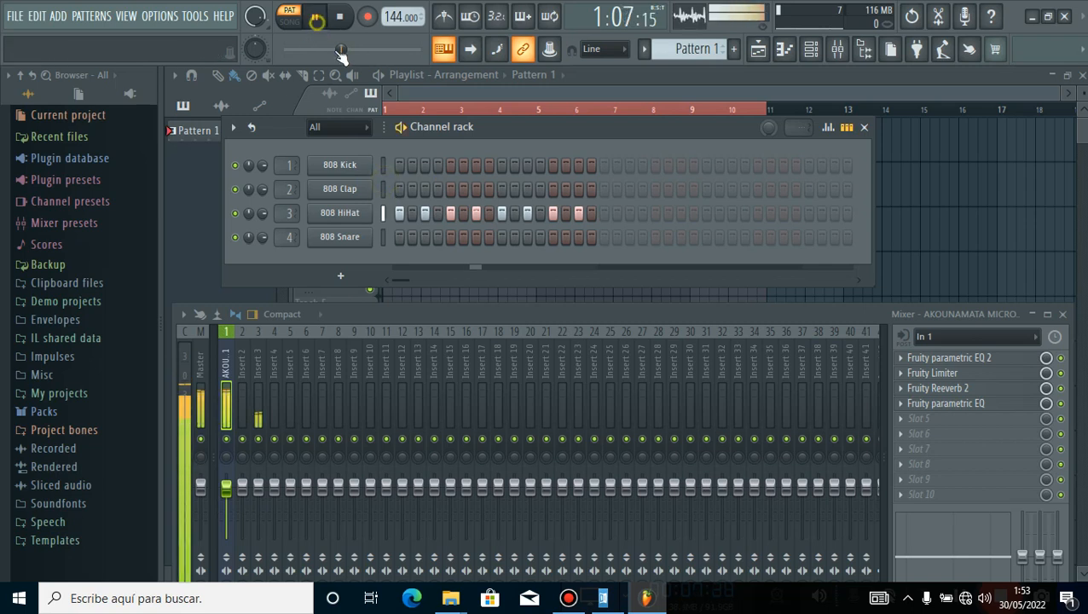
pyautogui.click(497, 189)
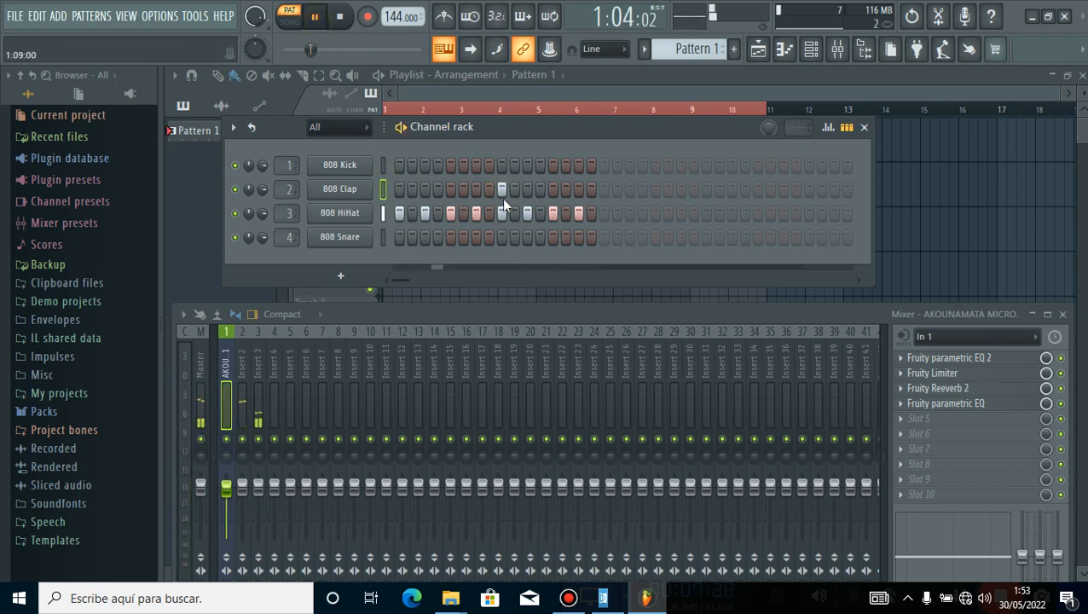
pyautogui.click(455, 189)
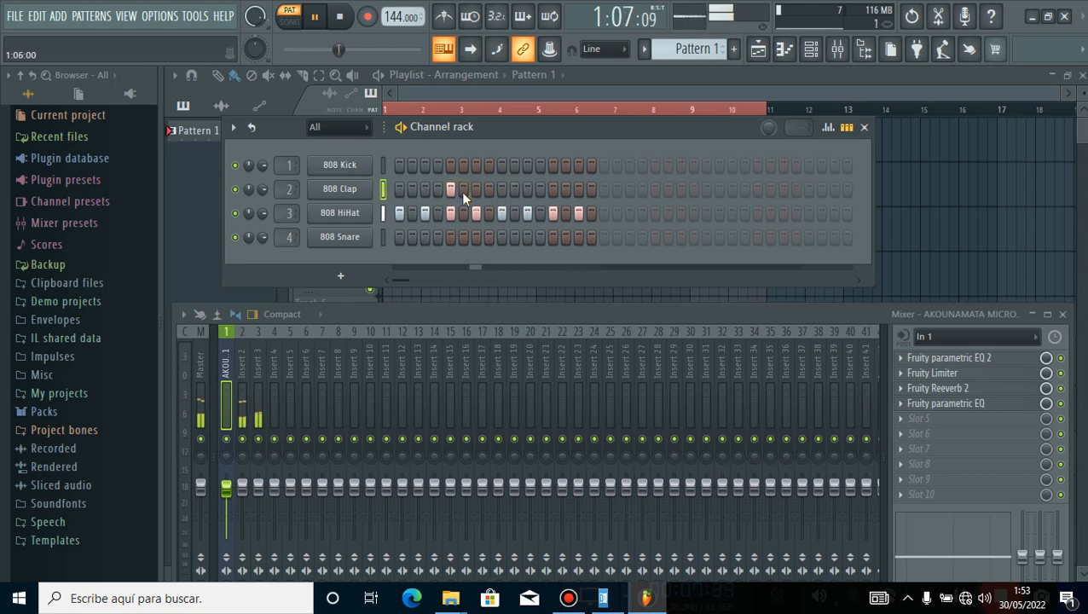
pyautogui.rightClick(454, 192)
pyautogui.click(453, 190)
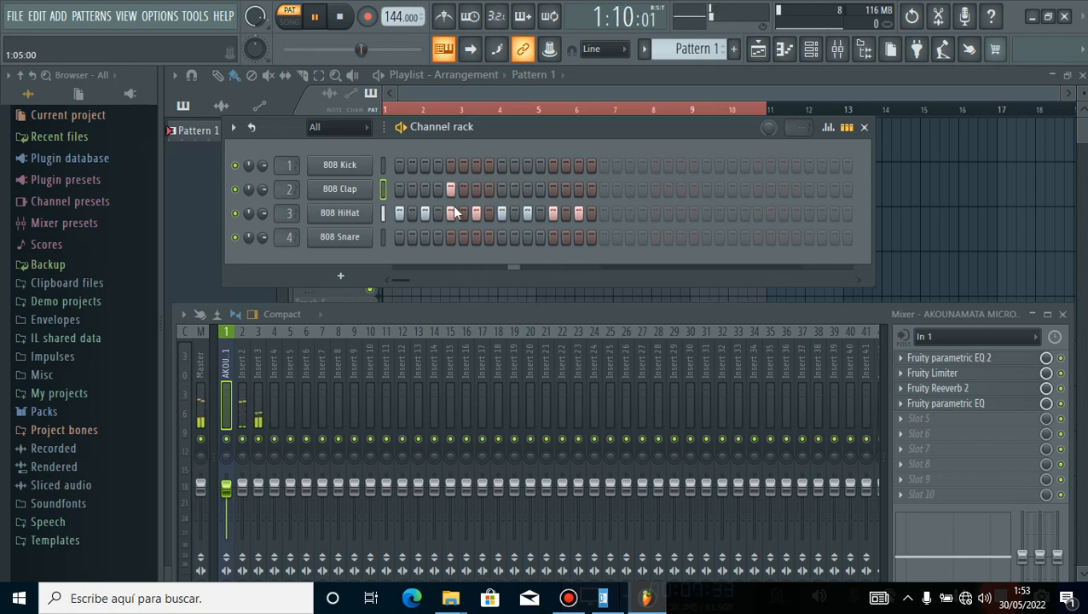
pyautogui.click(317, 18)
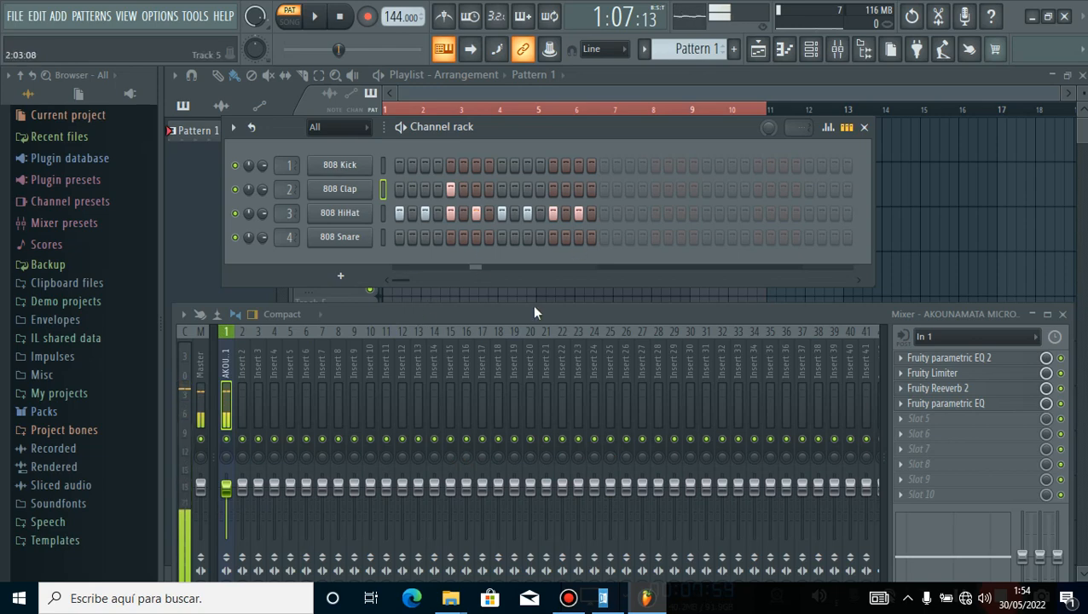
pyautogui.click(582, 607)
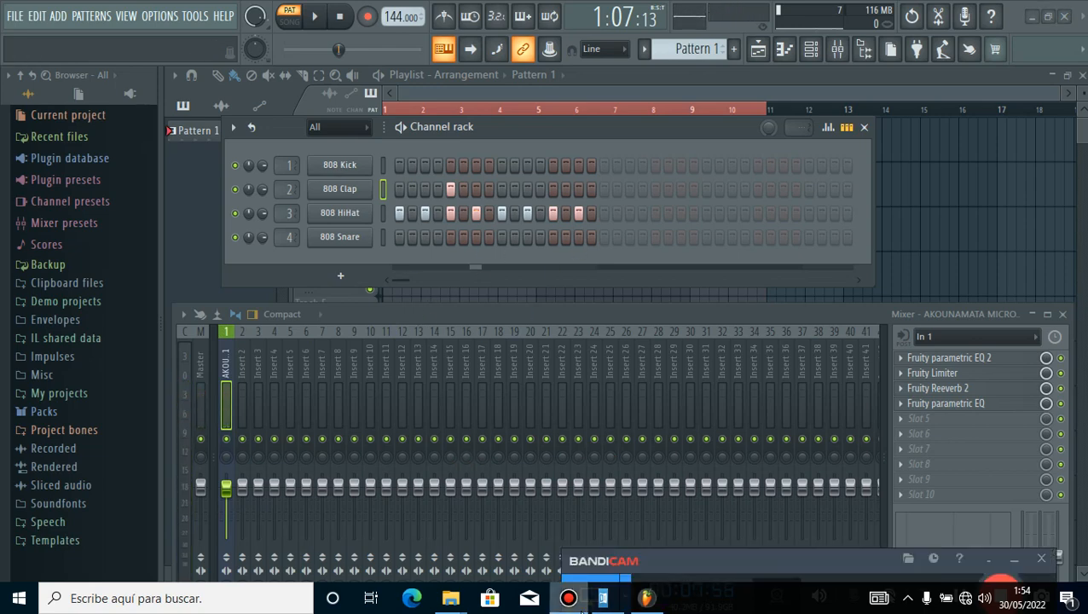
pyautogui.moveTo(740, 581)
pyautogui.mouseDown()
pyautogui.moveTo(687, 381)
pyautogui.moveTo(712, 424)
pyautogui.moveTo(747, 580)
pyautogui.mouseUp()
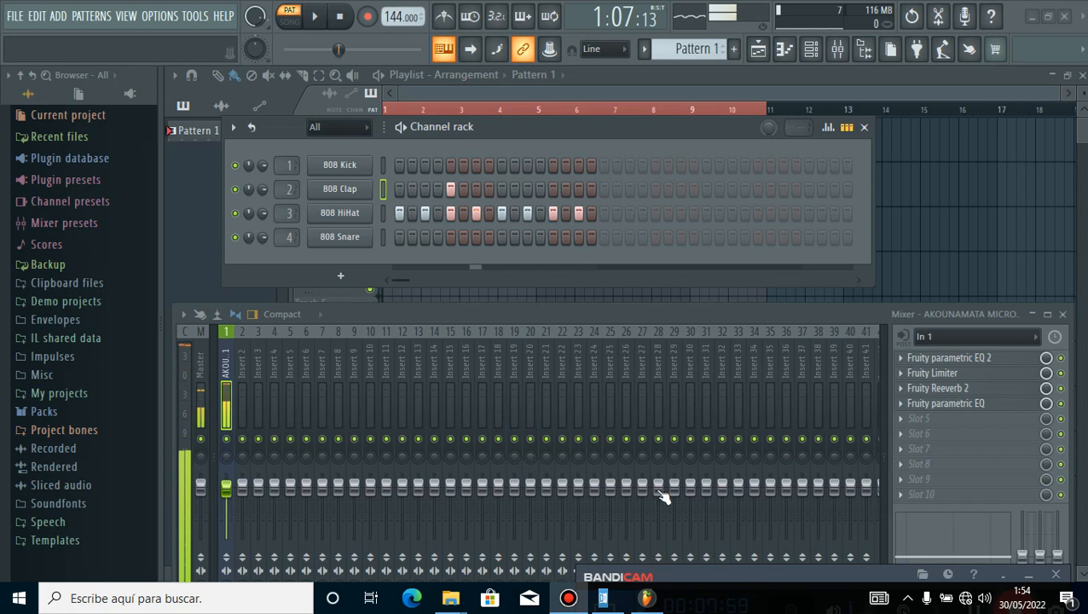
# Add an 808 Kick hit on step 1 and, during playback, move the 808 Clap hit from step 5 to step 9.
pyautogui.click(399, 165)
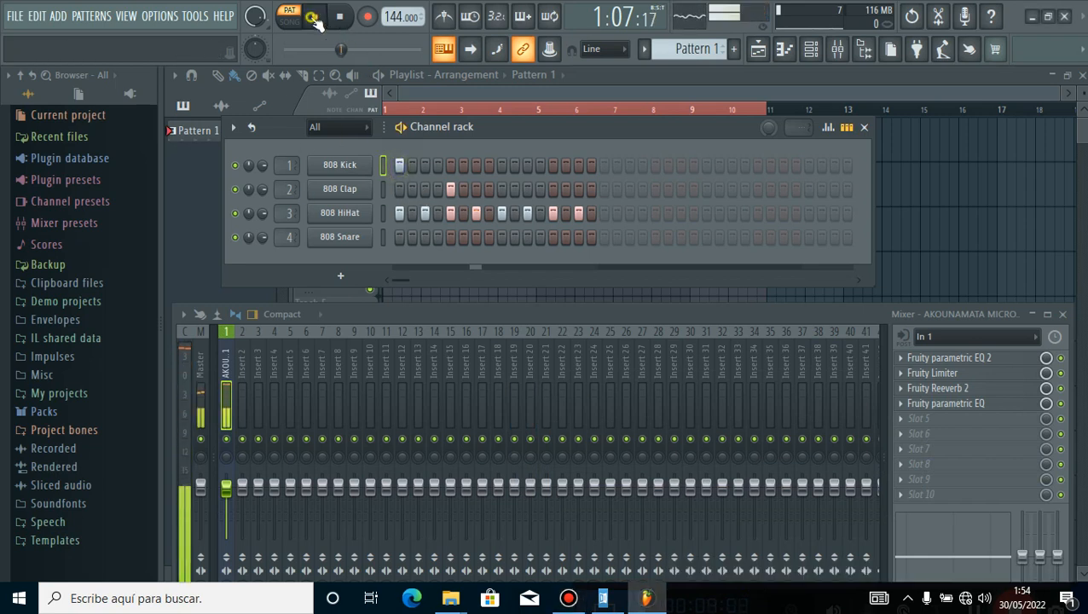
pyautogui.click(312, 17)
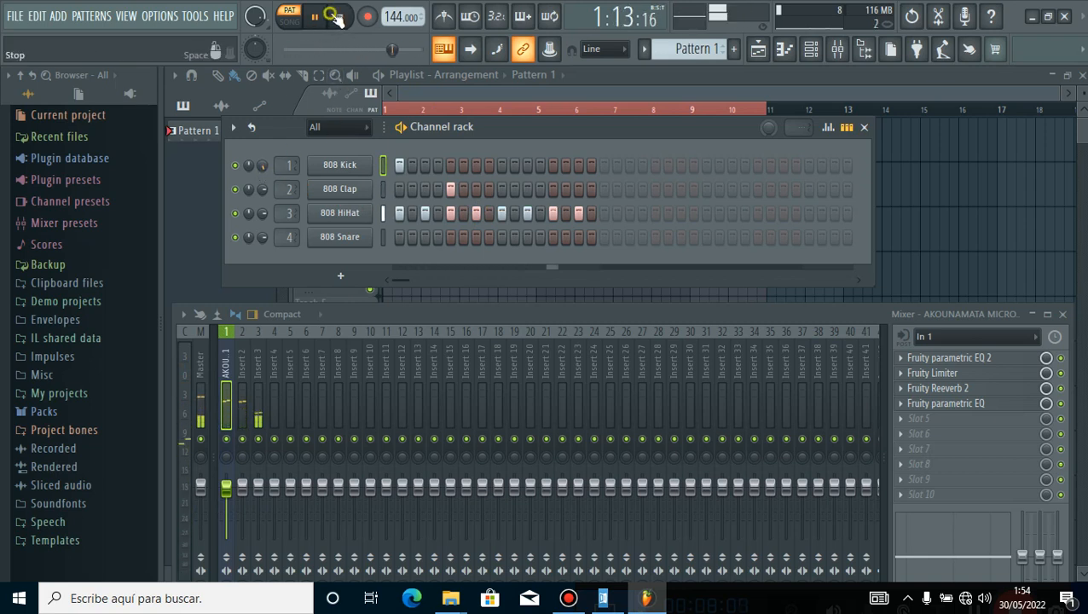
pyautogui.rightClick(456, 188)
pyautogui.click(494, 189)
pyautogui.rightClick(494, 189)
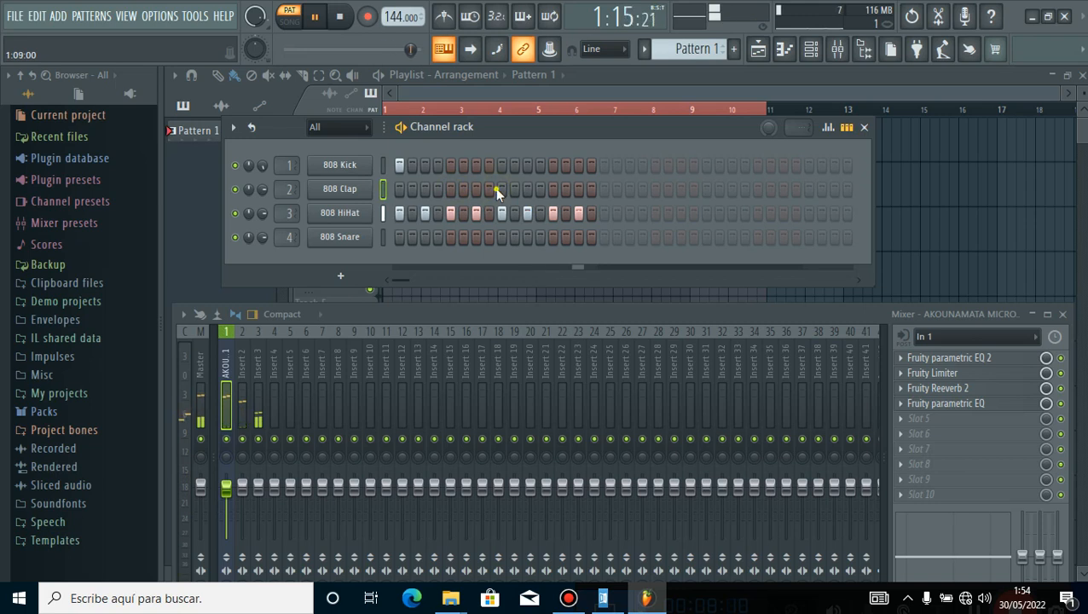
pyautogui.click(499, 189)
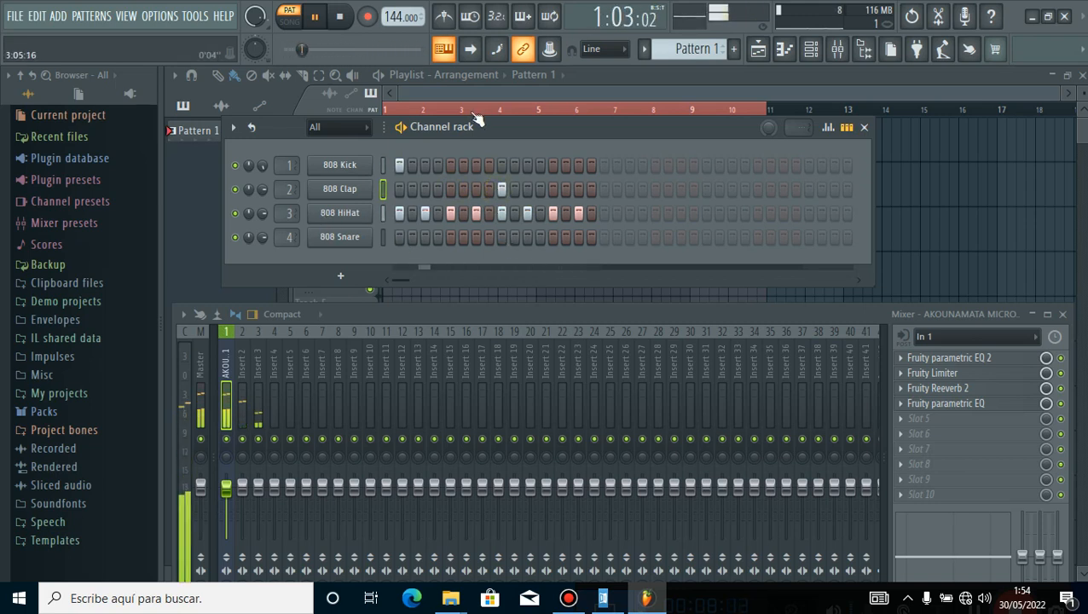
pyautogui.click(318, 18)
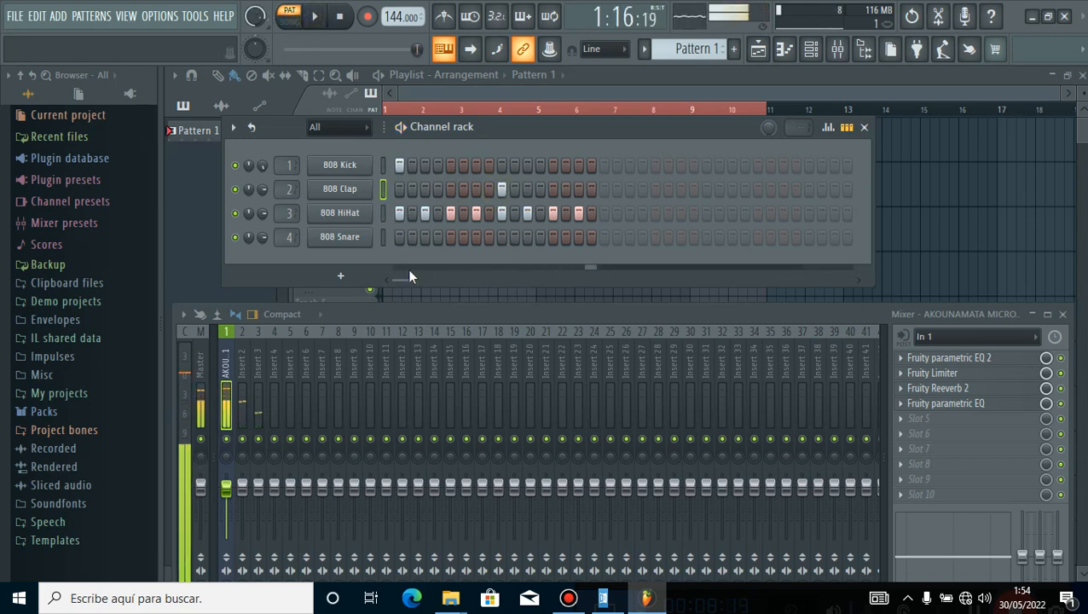
# Add an 808 Snare hit on step 9 and an 808 Clap hit on step 13, and play the pattern.
pyautogui.click(382, 238)
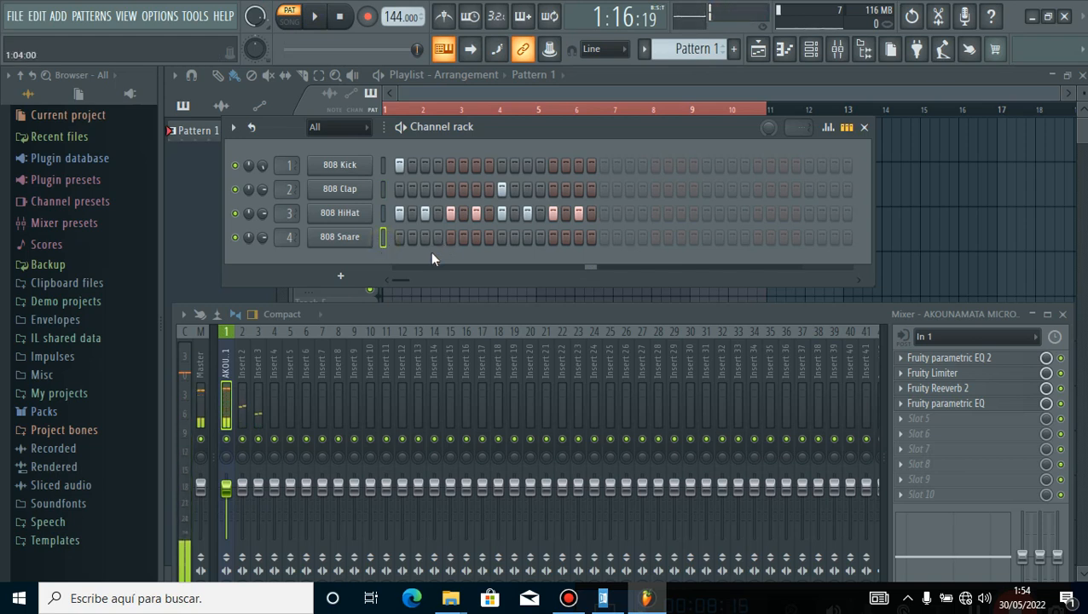
pyautogui.click(500, 233)
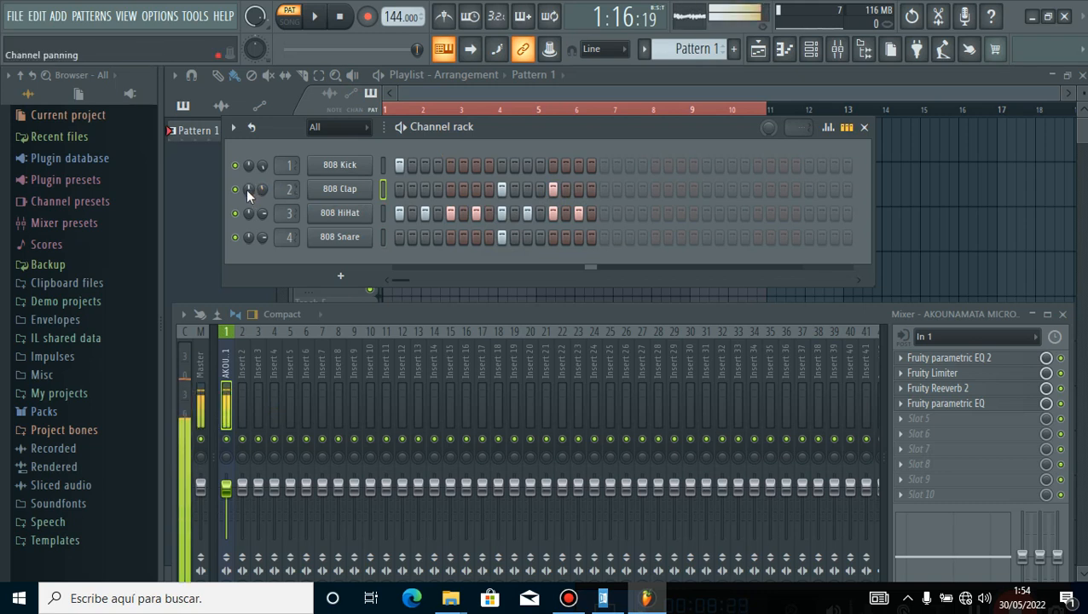
pyautogui.press('space')
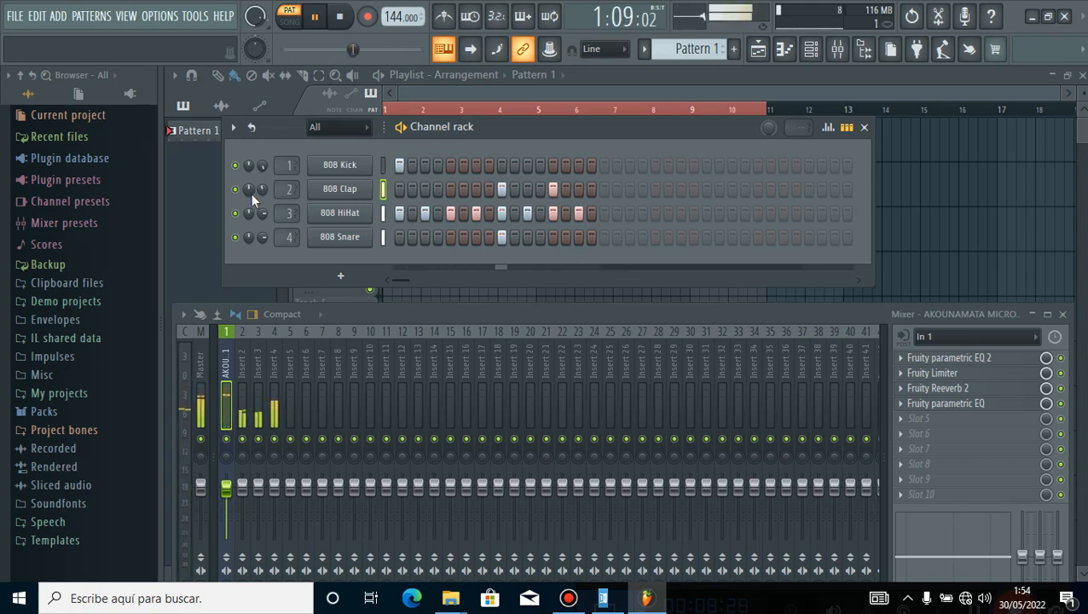
# Rearrange the 808 Clap hits so they fall on steps 11, 13 and 15 during playback, and pause the pattern.
pyautogui.click(503, 188)
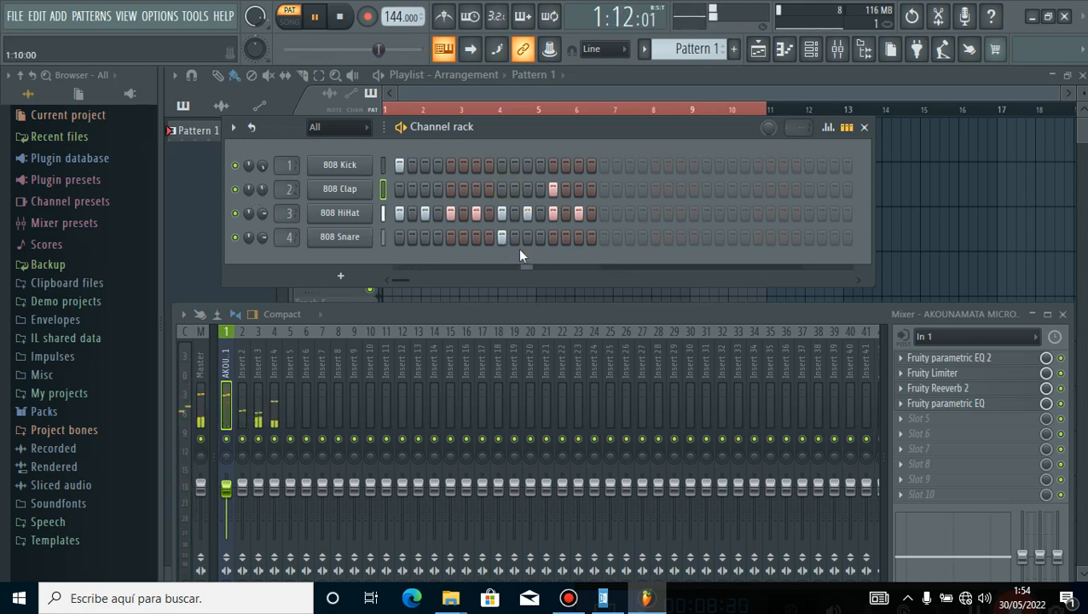
pyautogui.click(553, 191)
pyautogui.click(578, 189)
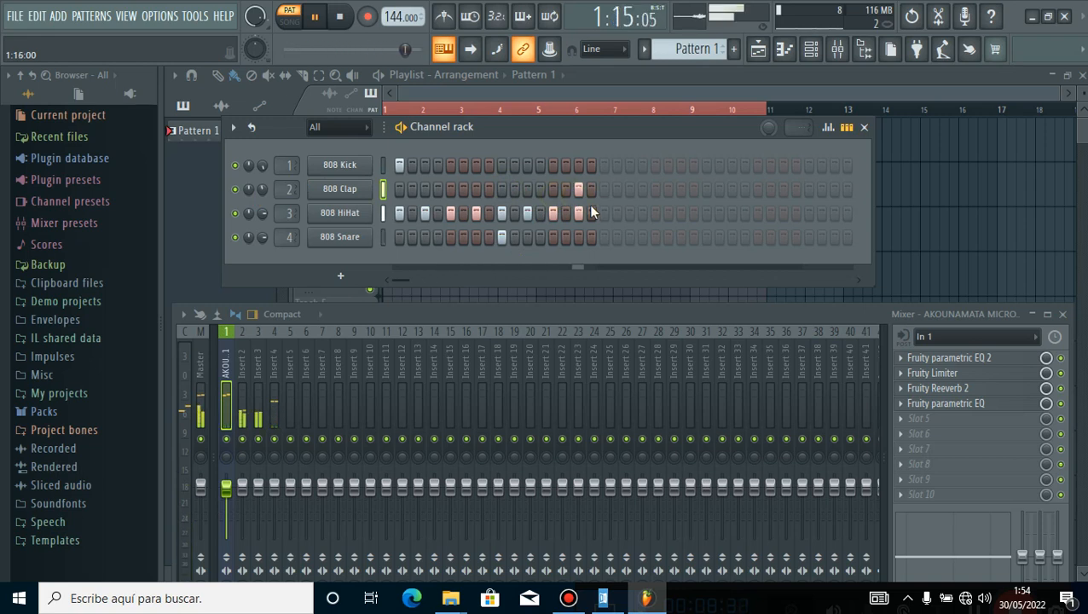
pyautogui.moveTo(566, 191); pyautogui.dragTo(533, 195)
pyautogui.click(530, 193)
pyautogui.click(540, 192)
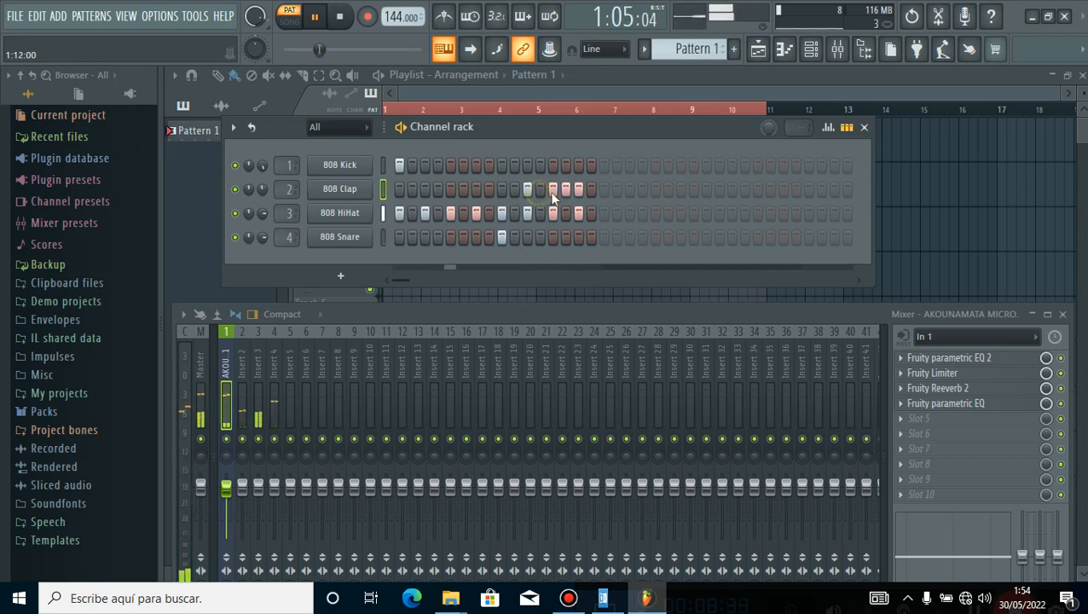
pyautogui.click(562, 194)
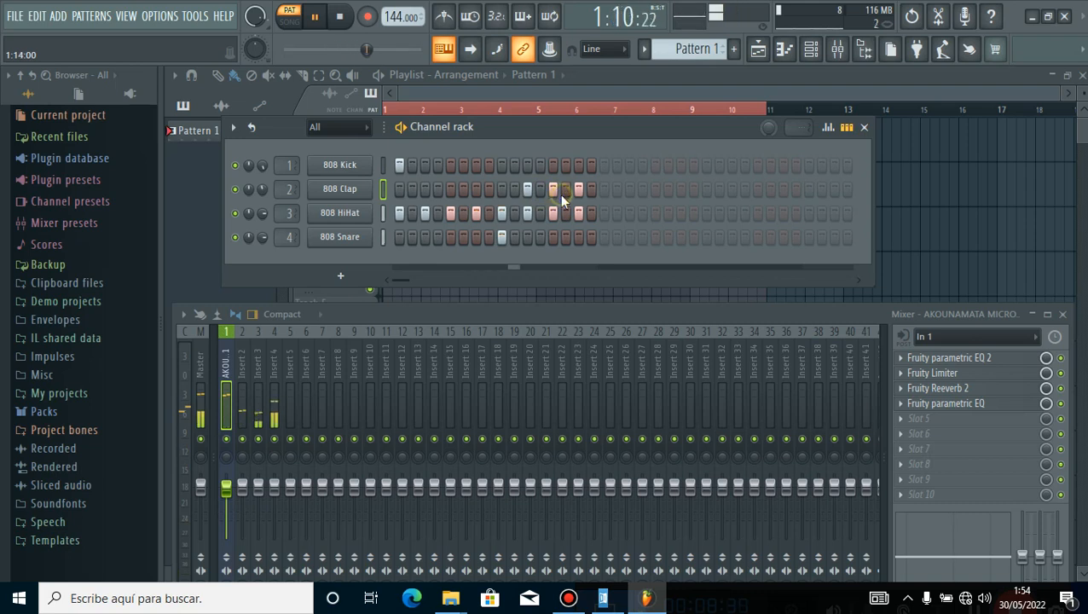
pyautogui.click(312, 19)
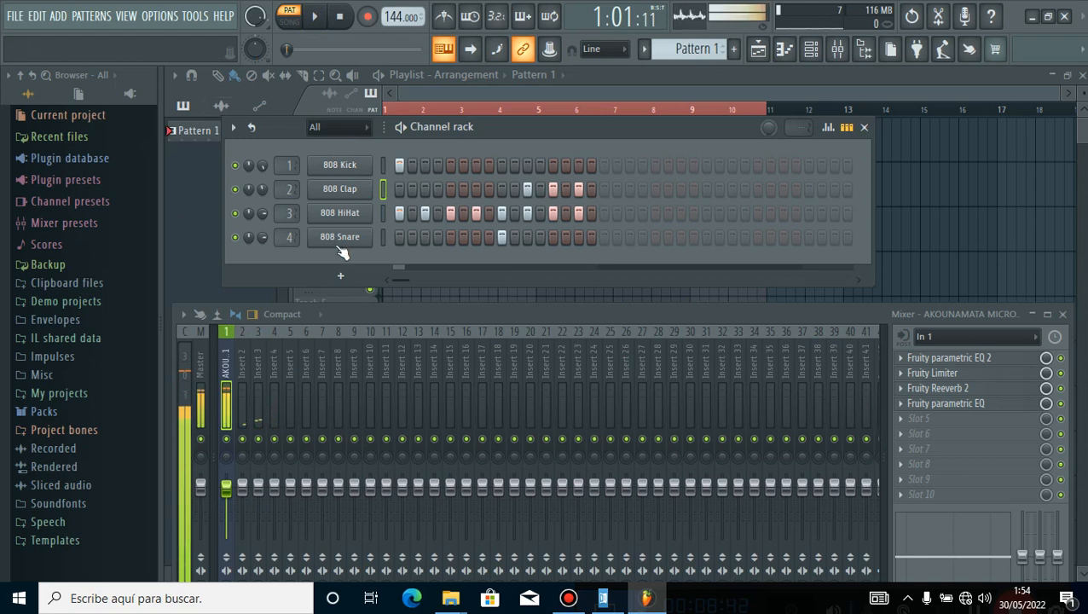
# Clear the mixer track assignments of all four drum channels and bring the mixer to the front.
pyautogui.moveTo(293, 164); pyautogui.dragTo(292, 217)
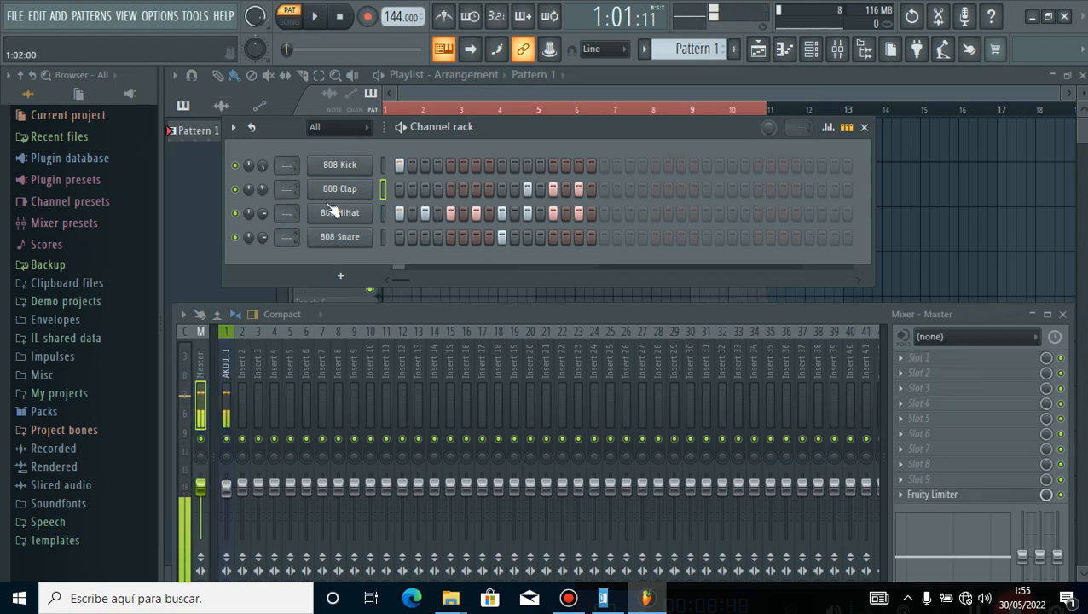
pyautogui.click(841, 50)
pyautogui.click(841, 51)
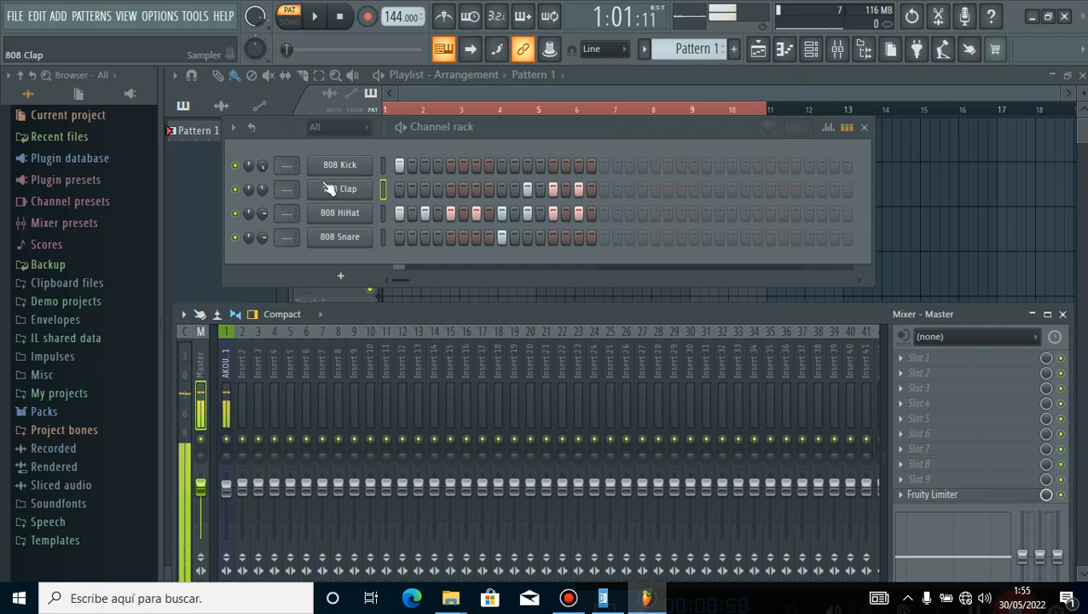
# Select all four drum channels and link them to consecutive mixer tracks starting at Insert 2.
pyautogui.rightClick(381, 168)
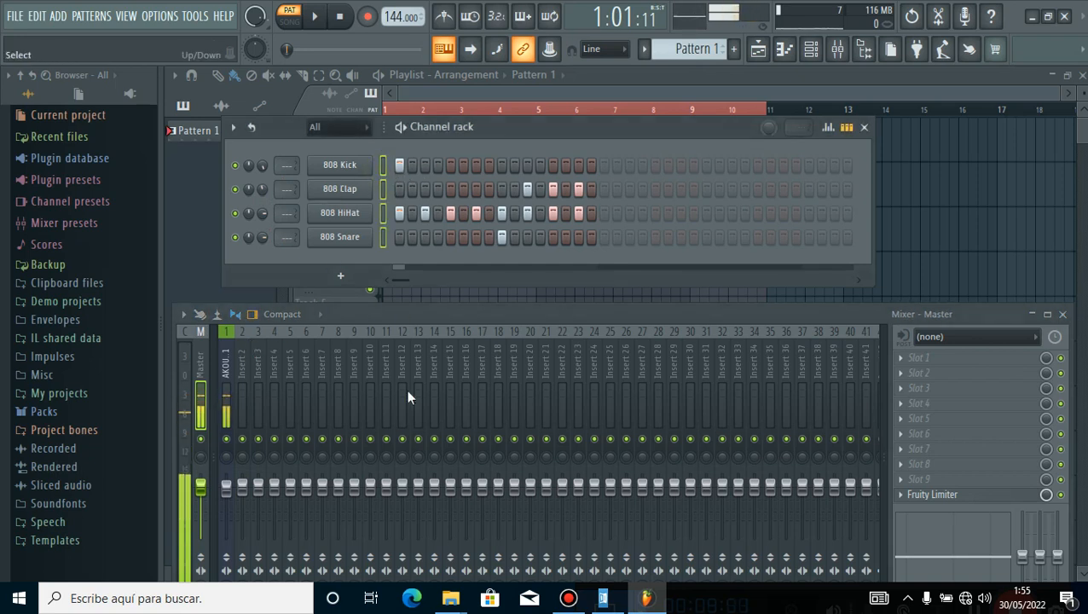
pyautogui.click(244, 381)
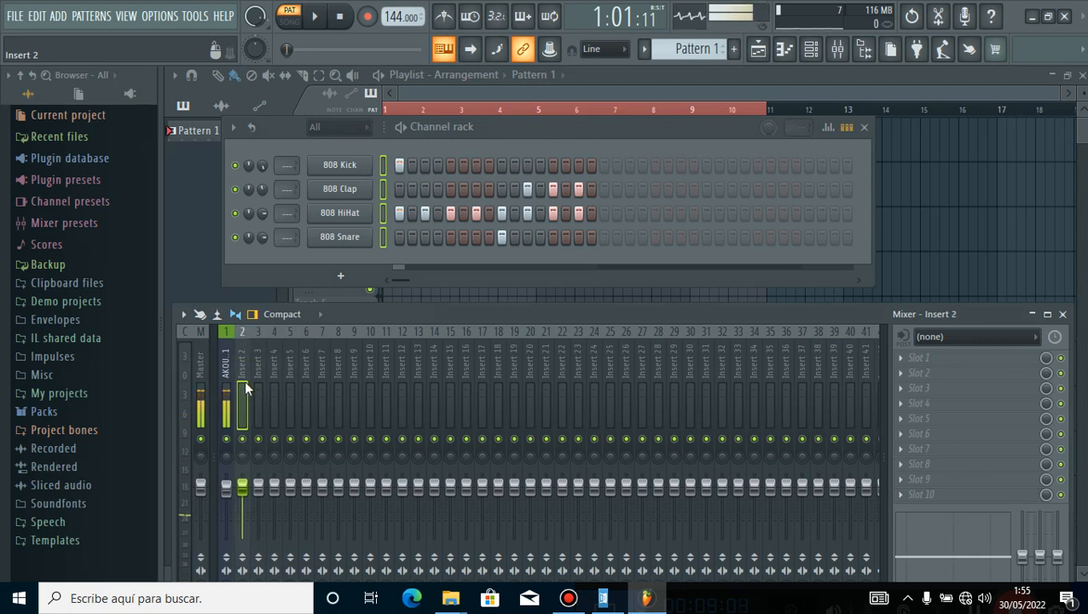
pyautogui.moveTo(253, 380); pyautogui.dragTo(432, 378)
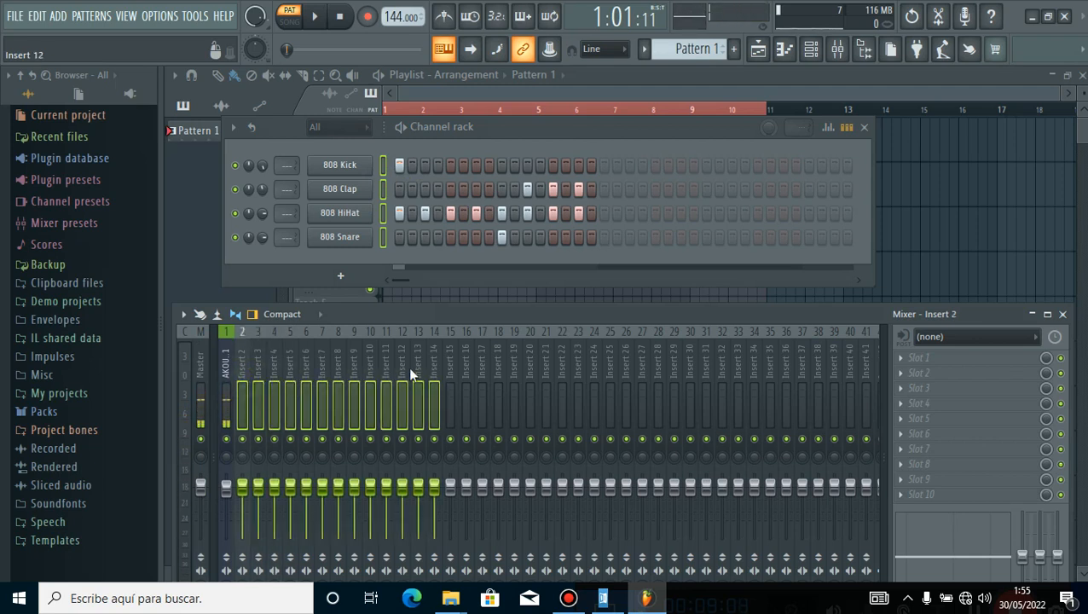
pyautogui.hotkey('ctrl', 'l')
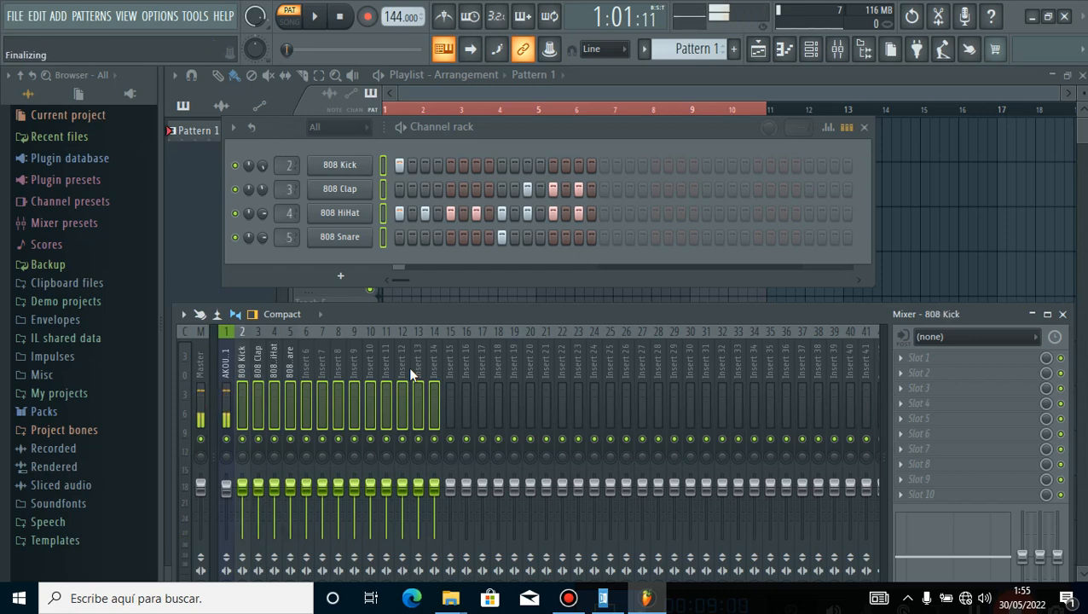
# Move the mixer window higher and switch its layout to Wide.
pyautogui.moveTo(353, 314); pyautogui.dragTo(359, 210)
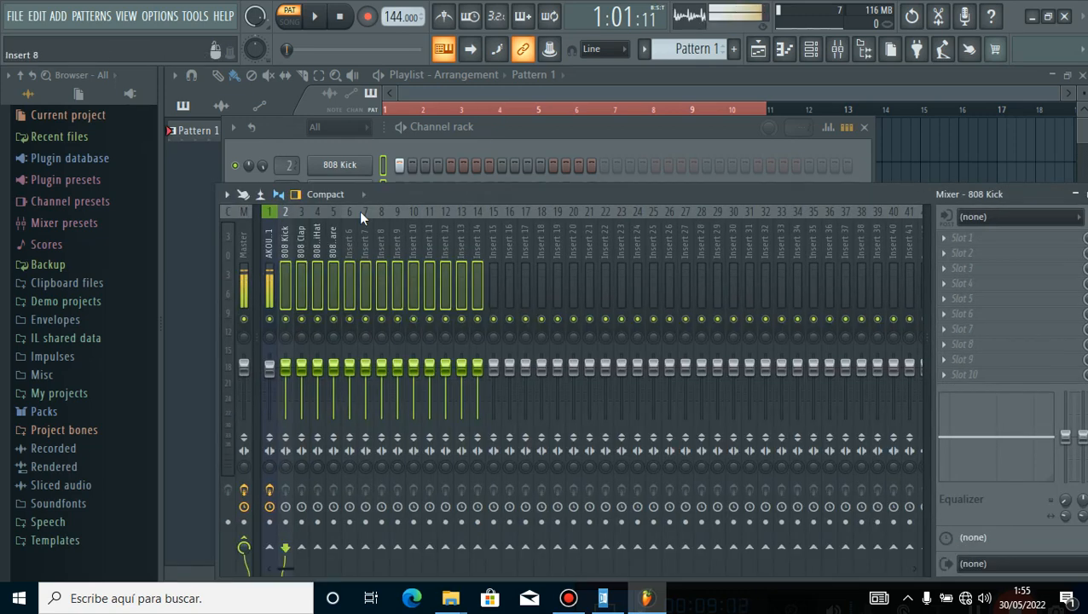
pyautogui.click(345, 194)
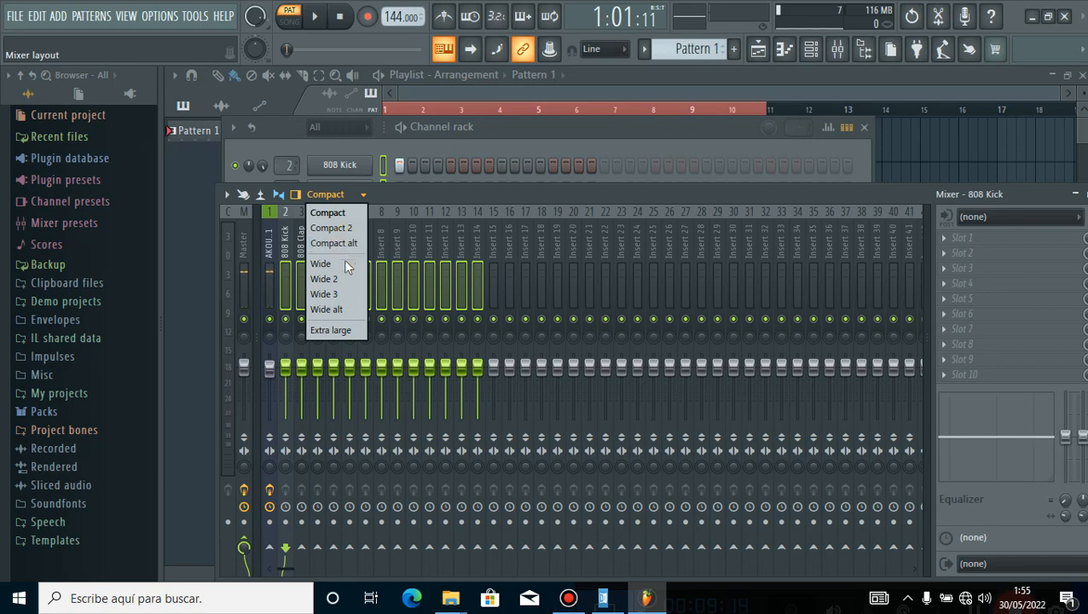
pyautogui.click(347, 265)
# While the pattern plays, lower the 808 Clap and 808 HiHat mixer faders clearly and the 808 Snare fader slightly.
pyautogui.moveTo(365, 282); pyautogui.dragTo(450, 269)
pyautogui.click(450, 272)
pyautogui.press('space')
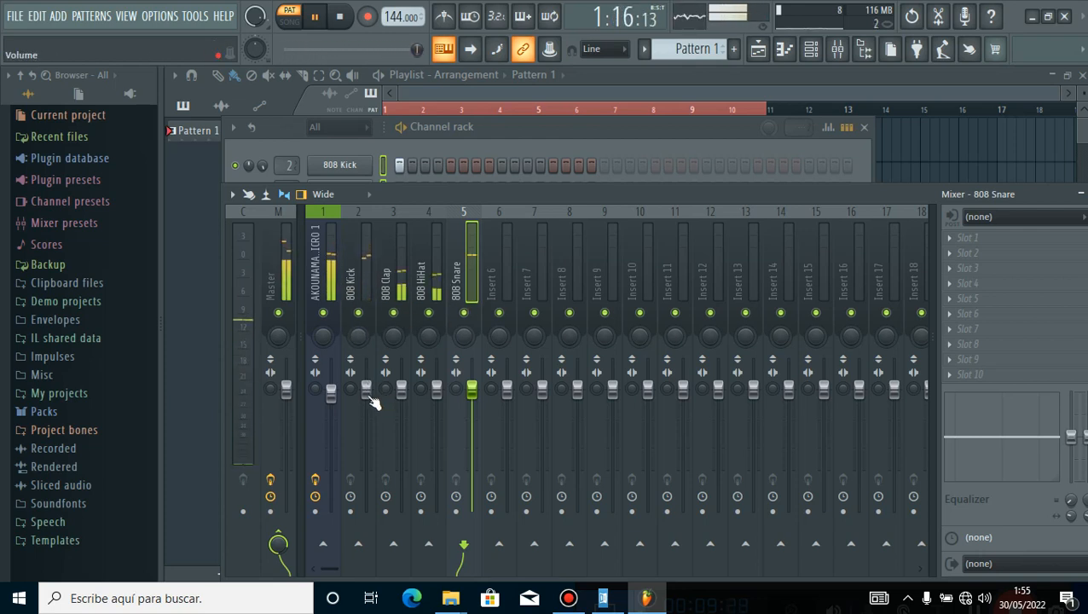
pyautogui.moveTo(366, 391); pyautogui.dragTo(412, 438)
pyautogui.moveTo(436, 390); pyautogui.dragTo(436, 424)
pyautogui.moveTo(473, 391); pyautogui.dragTo(474, 396)
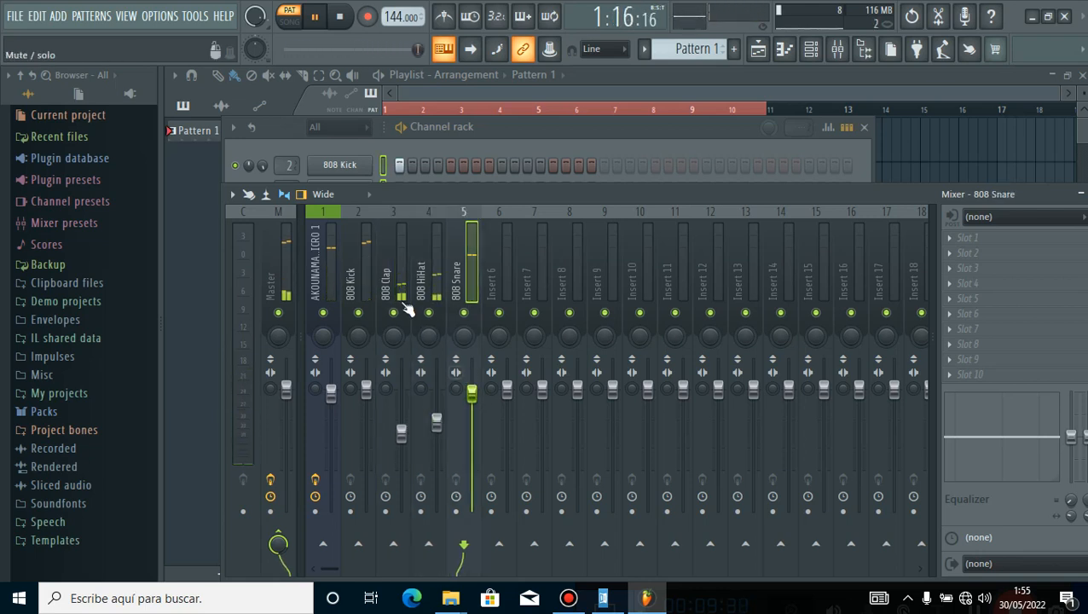
pyautogui.press('space')
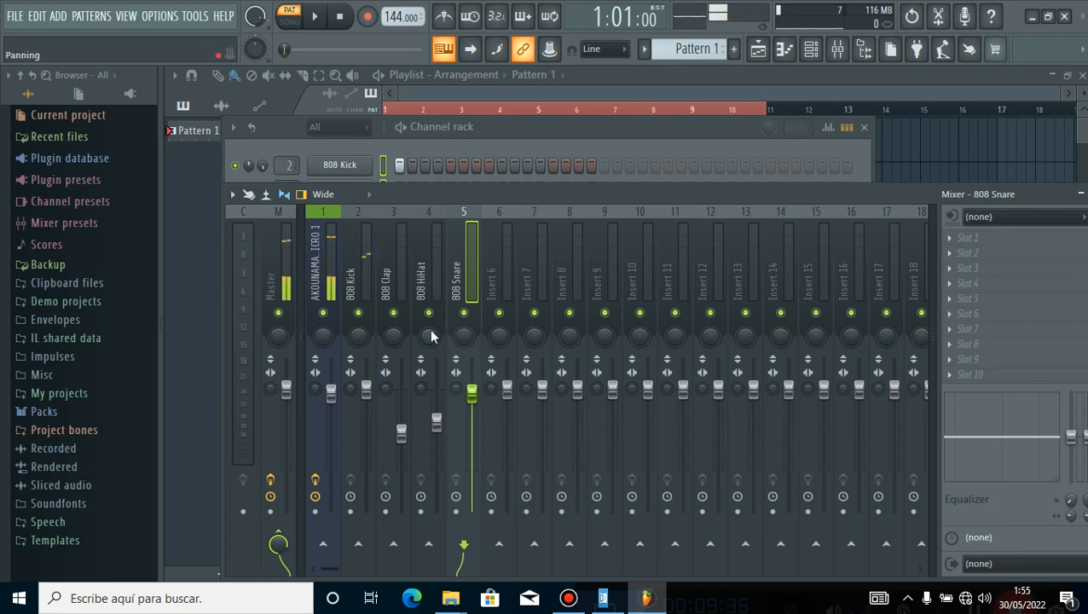
# Pan the 808 HiHat mixer track to the left during playback, and move the mixer down to uncover the channel rack.
pyautogui.press('space')
pyautogui.moveTo(430, 337)
pyautogui.mouseDown()
pyautogui.moveTo(431, 326)
pyautogui.moveTo(431, 367)
pyautogui.moveTo(431, 308)
pyautogui.moveTo(430, 352)
pyautogui.mouseUp()
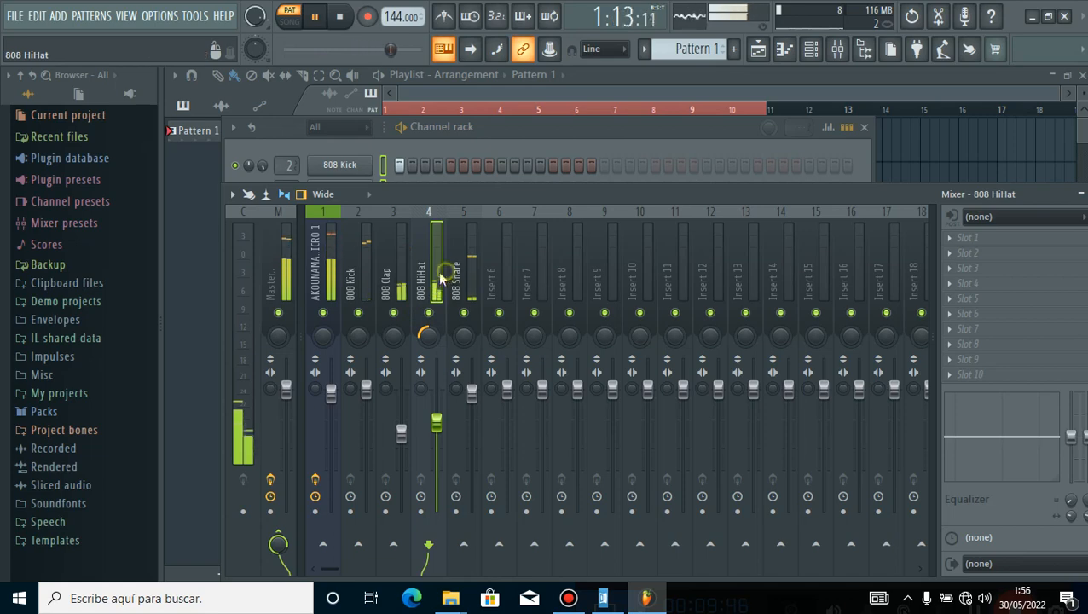
pyautogui.press('space')
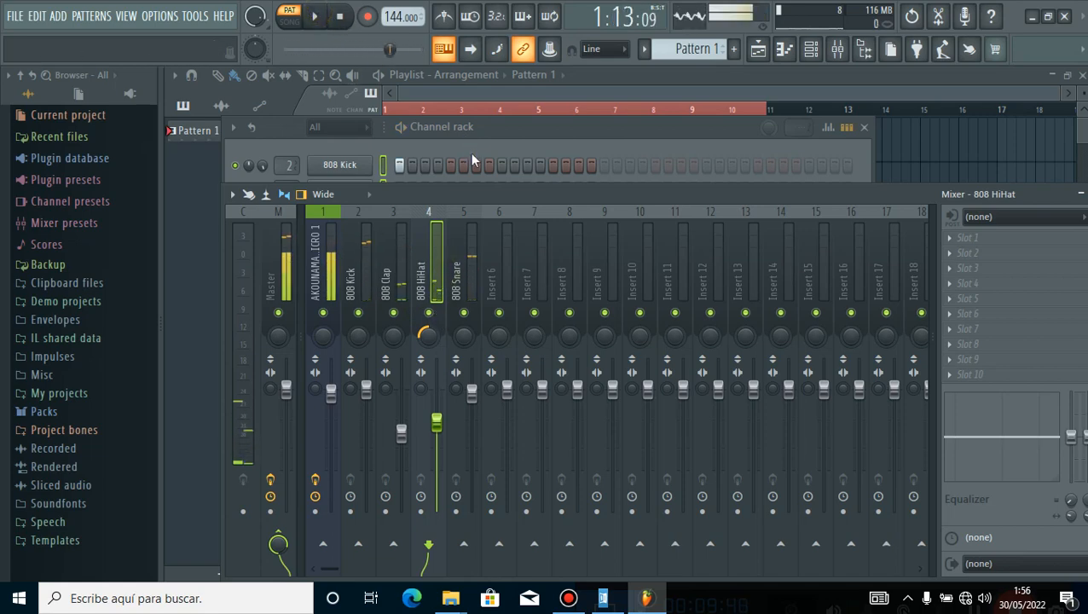
pyautogui.moveTo(480, 198); pyautogui.dragTo(429, 284)
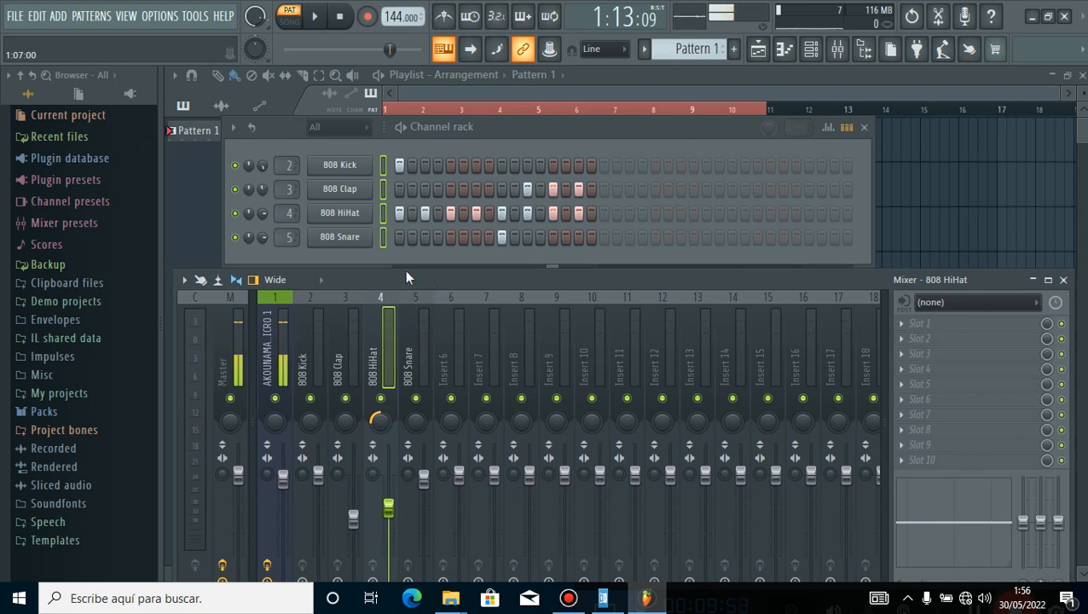
pyautogui.click(574, 602)
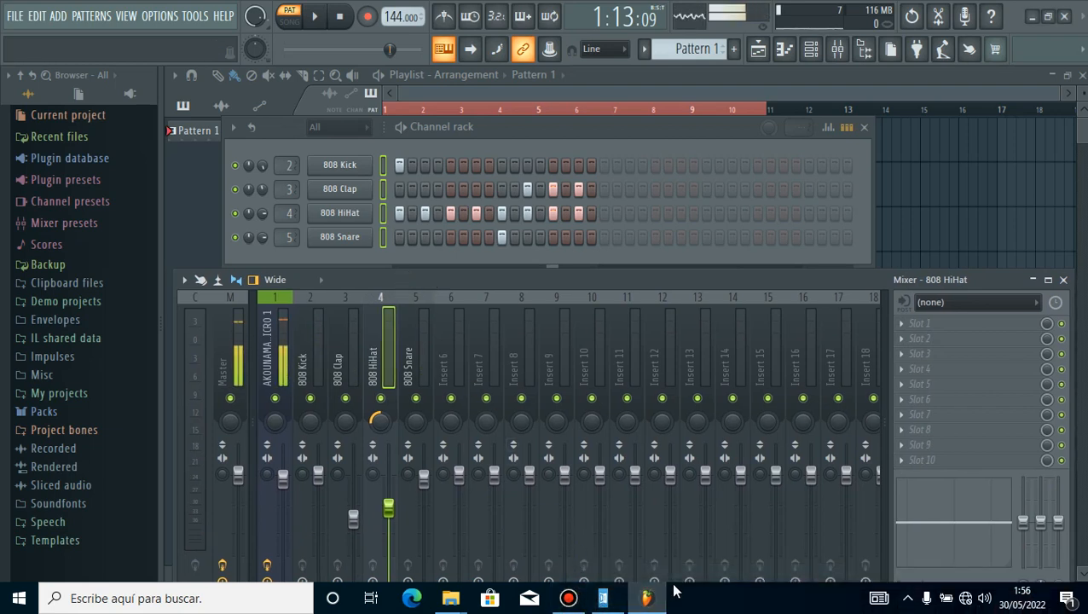
pyautogui.moveTo(691, 579); pyautogui.dragTo(723, 512)
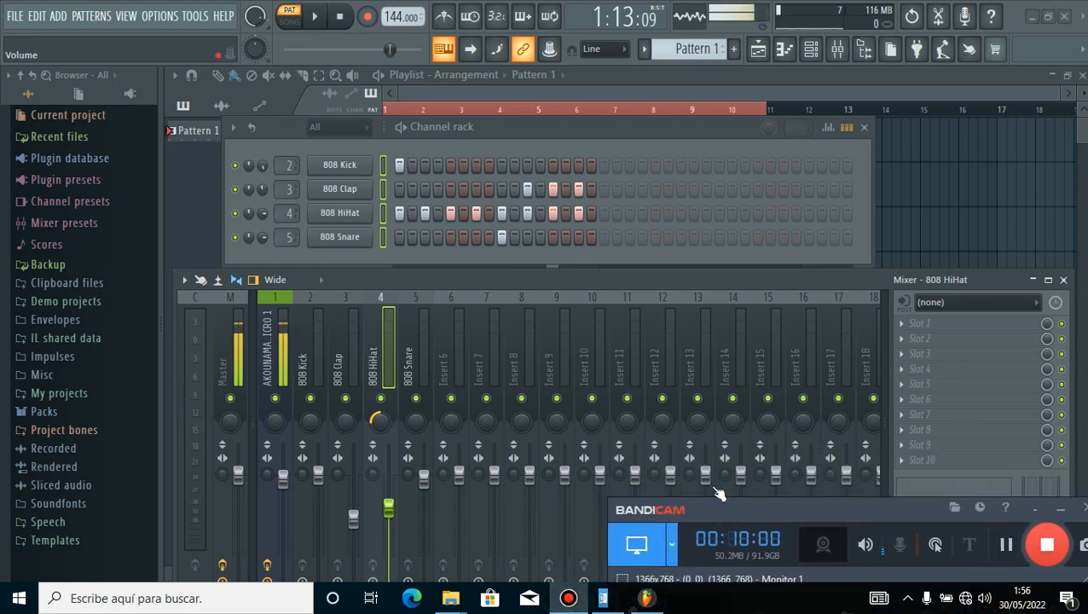